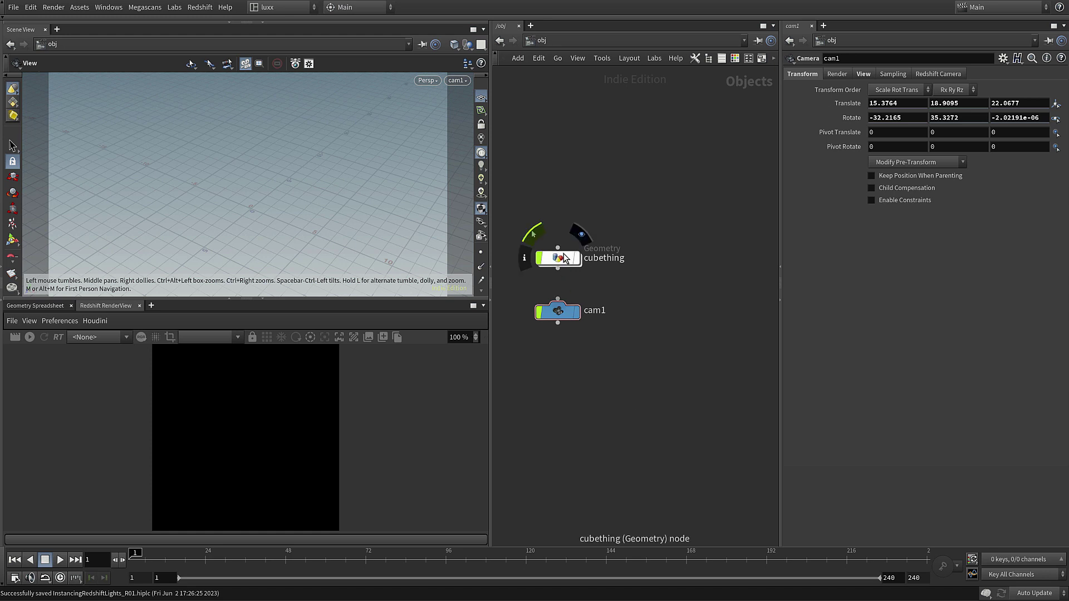
Show the cubething geometry in the viewport to view its blocks, and hide it again
click(579, 259)
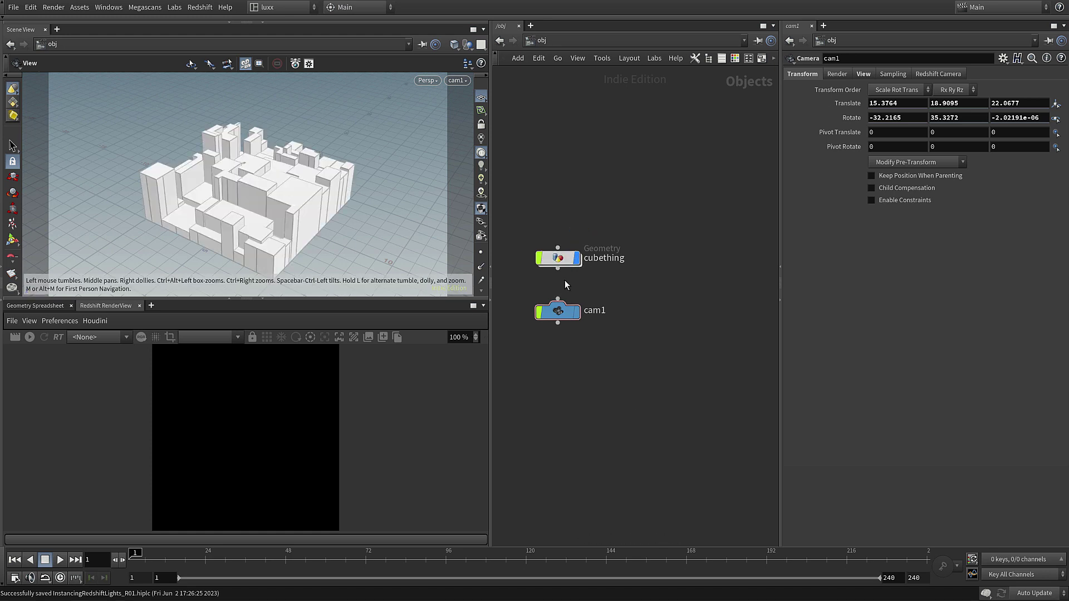
mouse_move(577, 255)
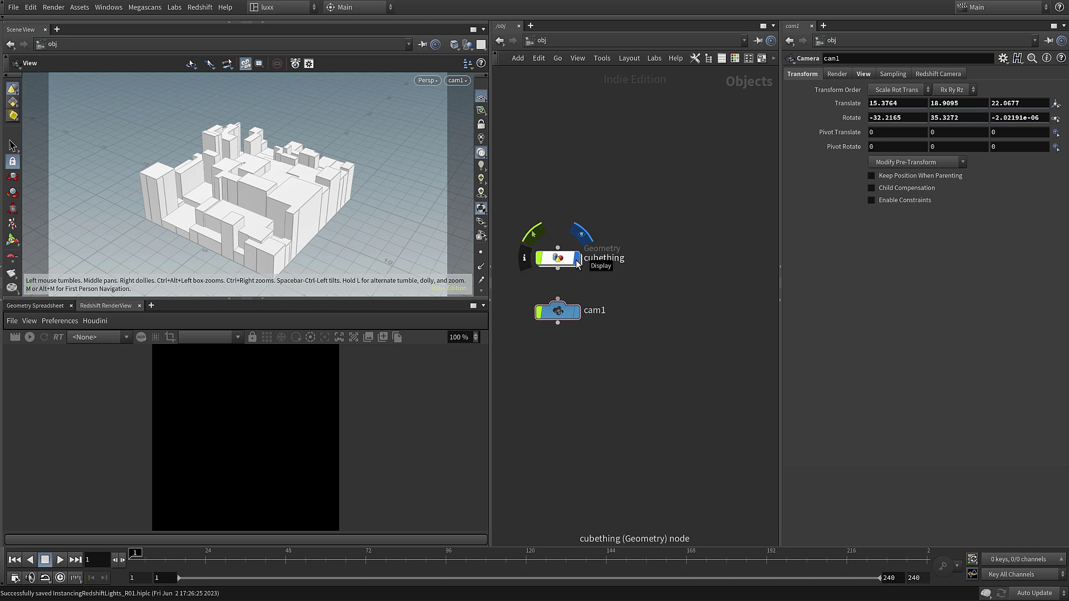
click(576, 259)
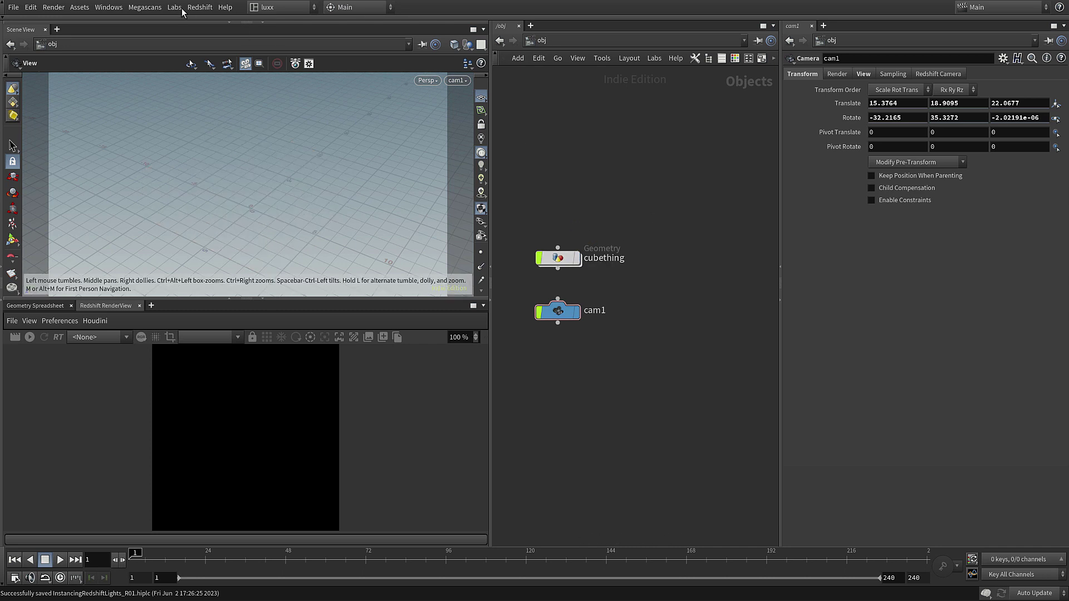
Add a standard Redshift light to the scene at object level
click(200, 8)
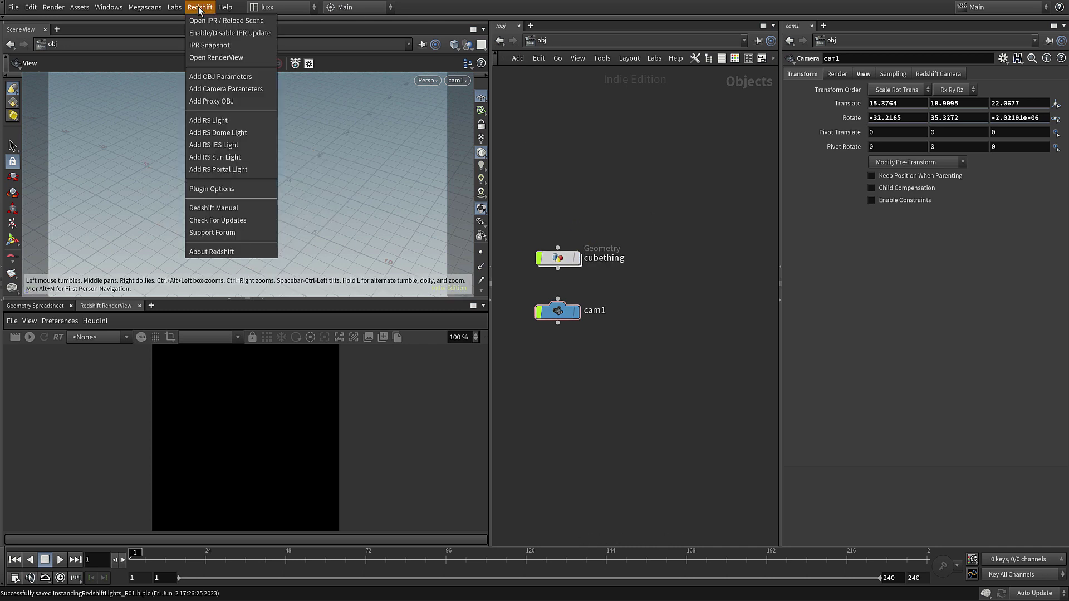
click(213, 123)
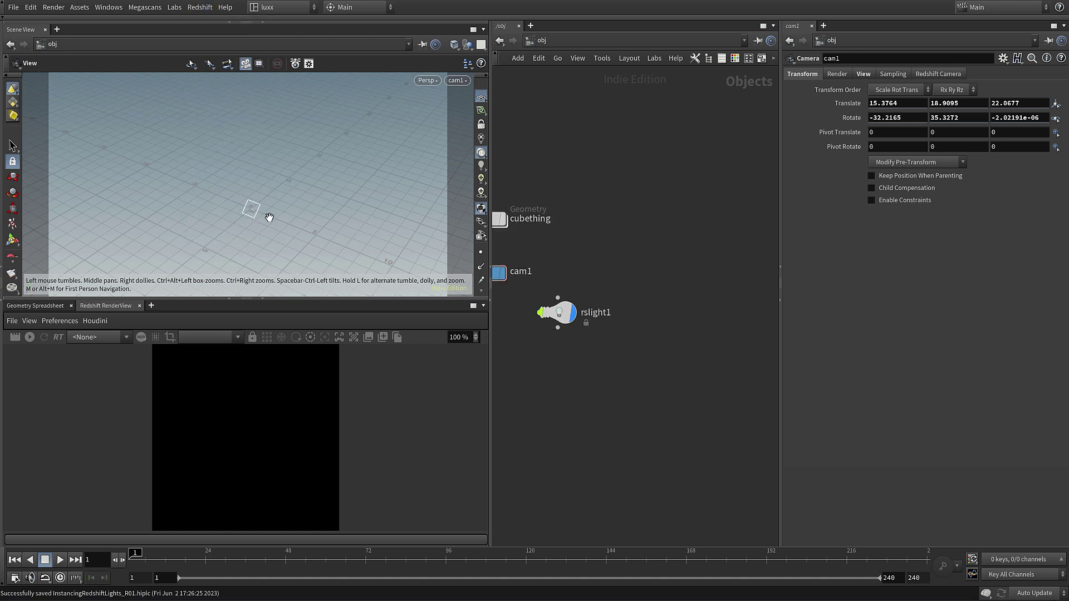
middle_drag(555, 271, 666, 280)
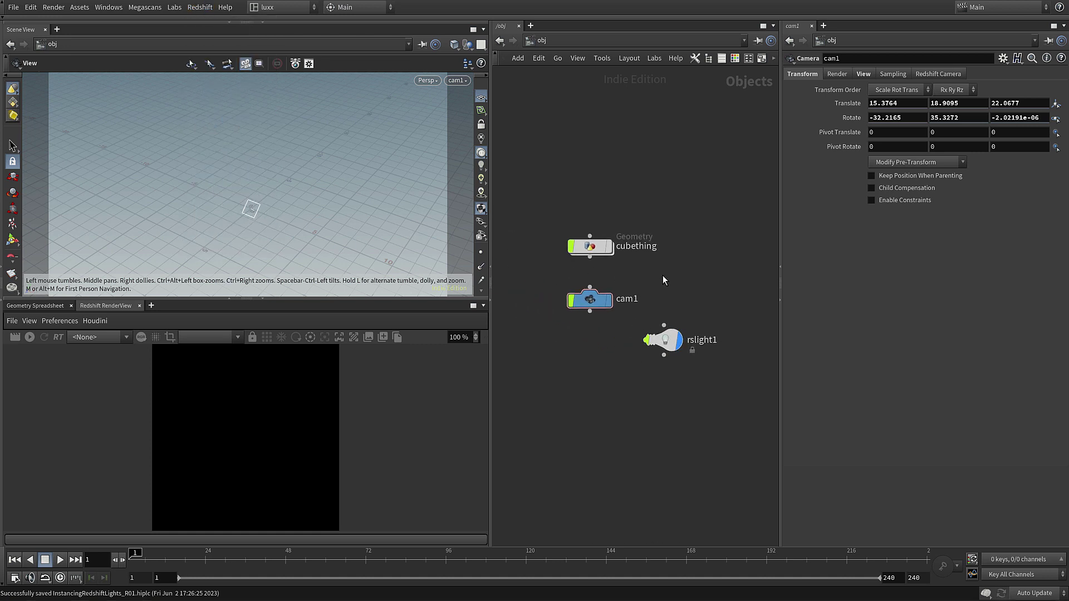
key(ctrl+1)
Set the light type of rslight1 to Spot
click(664, 340)
click(833, 76)
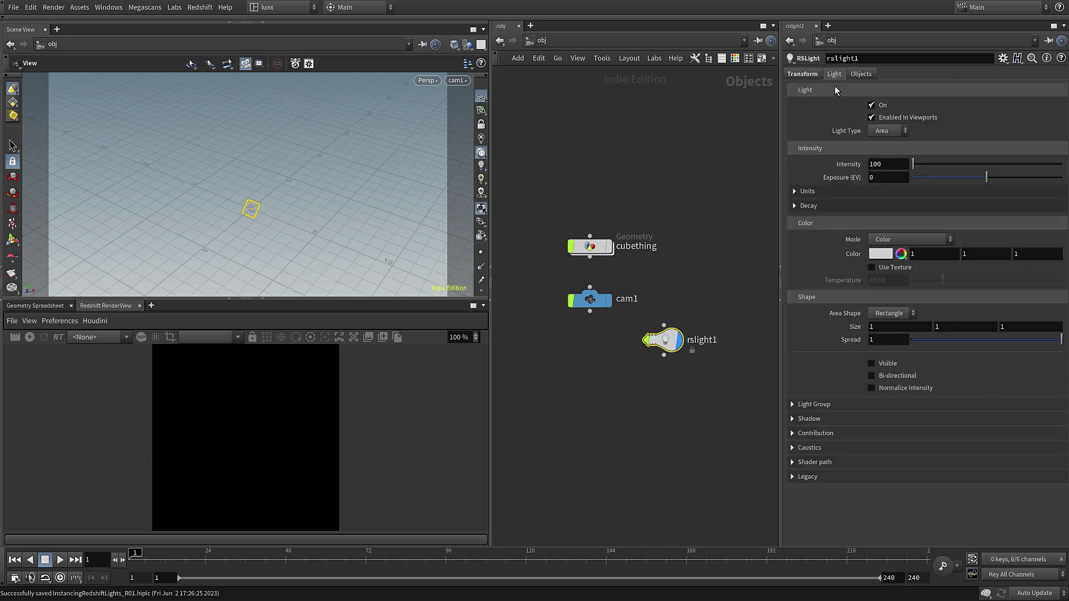
click(884, 132)
click(887, 166)
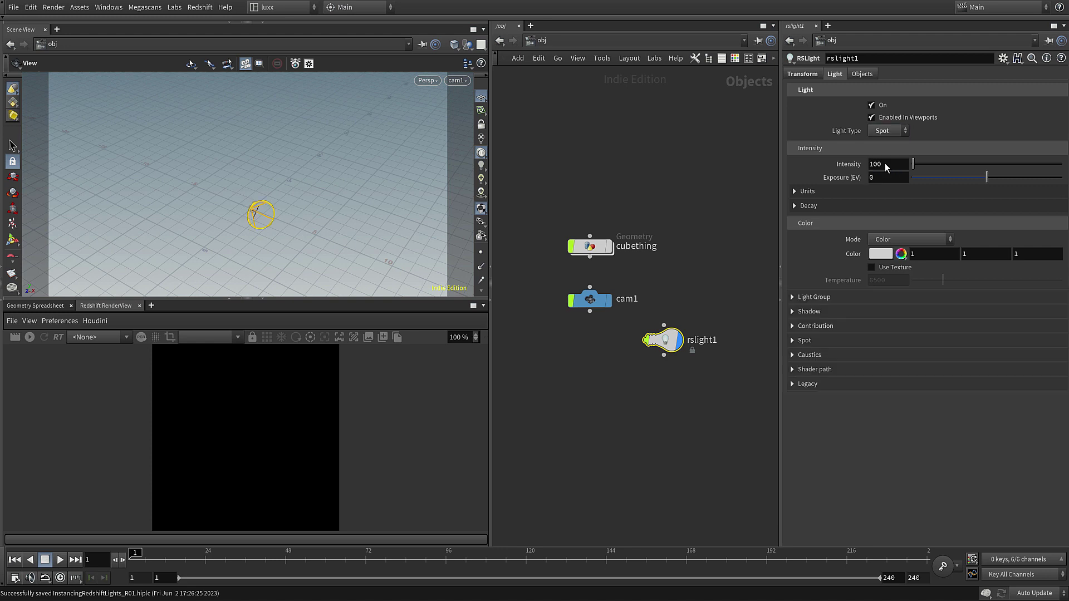
click(804, 74)
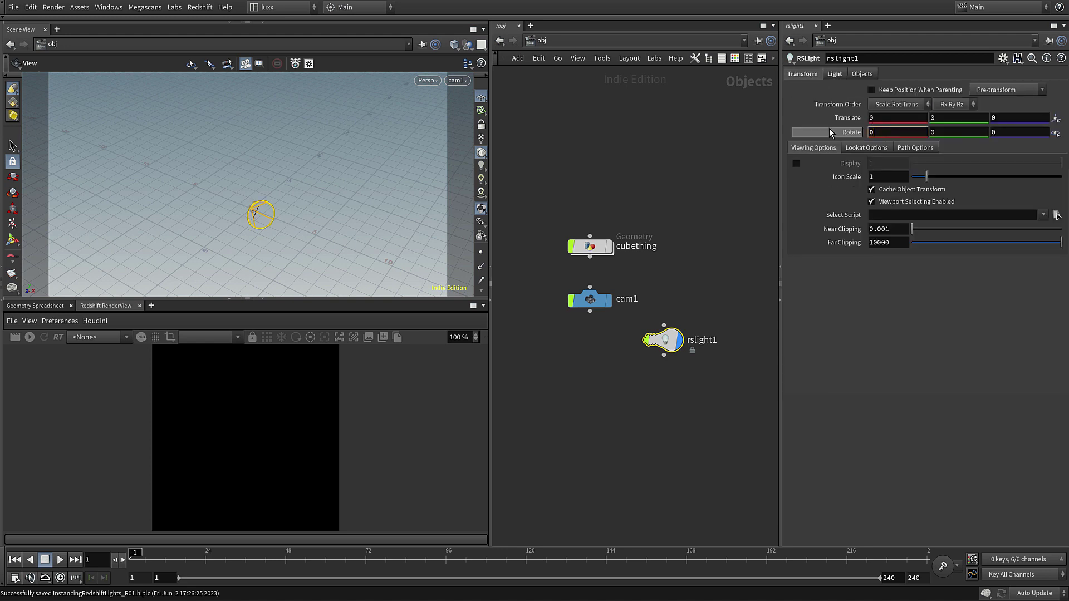
key(Escape)
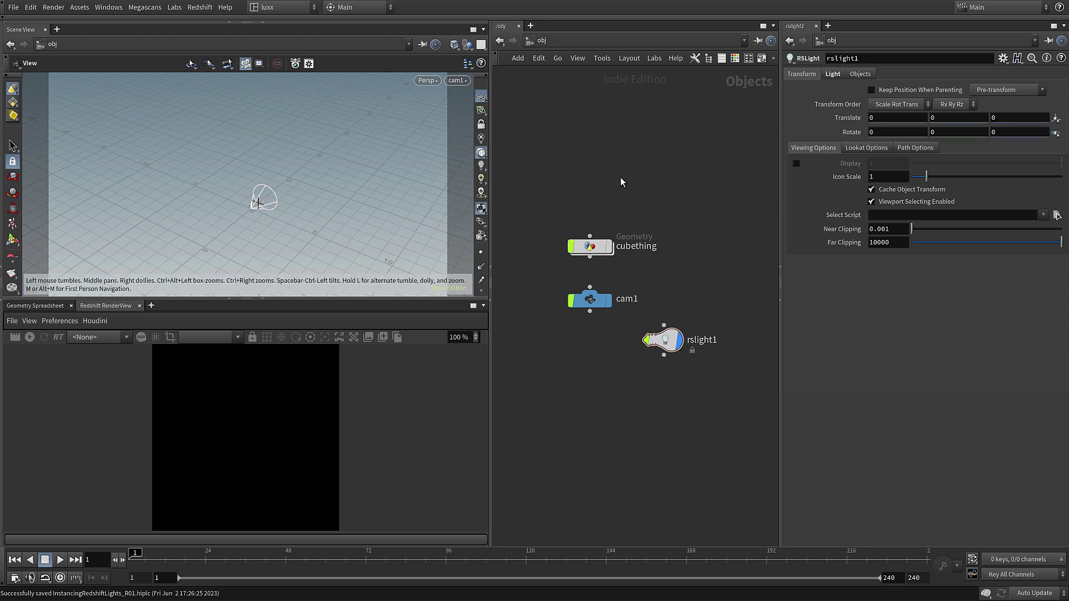
Add an Instance object to the network beside the cubething node
key(Tab)
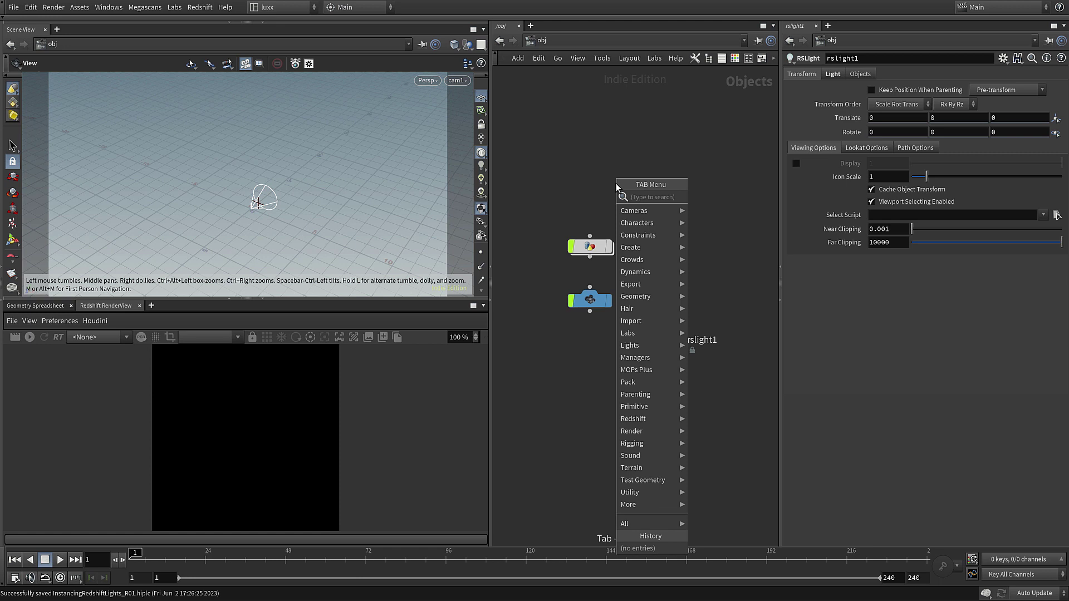
text(instanc)
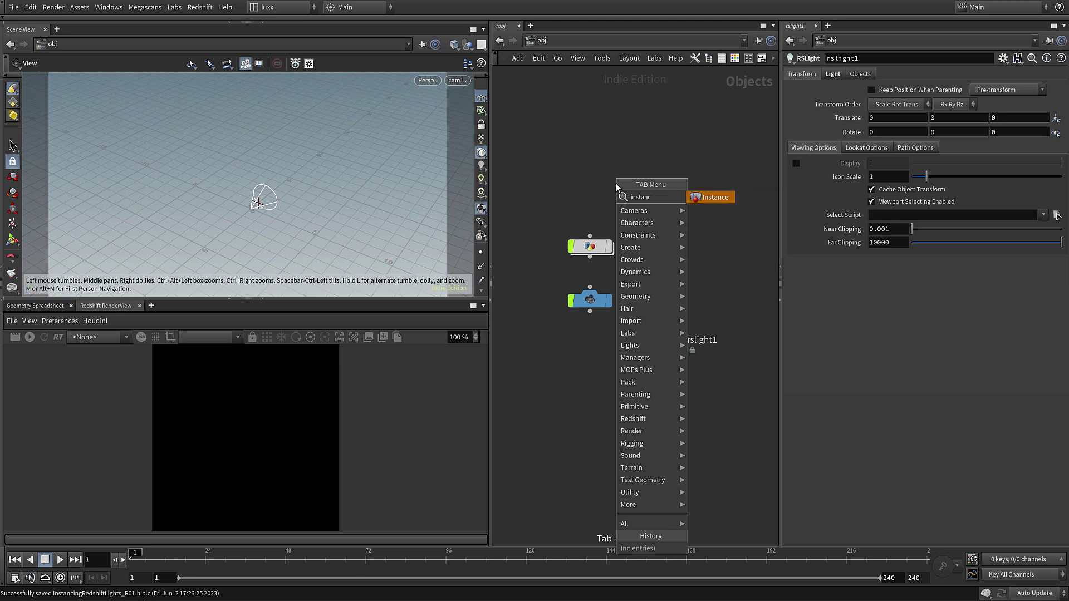
key(Return)
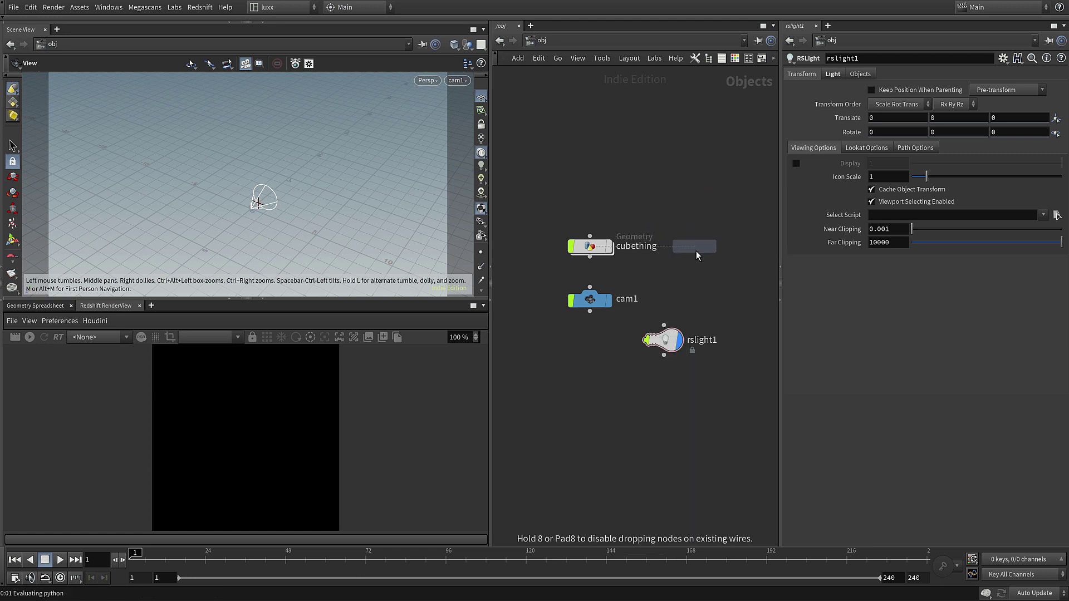
click(696, 251)
key(ctrl+s)
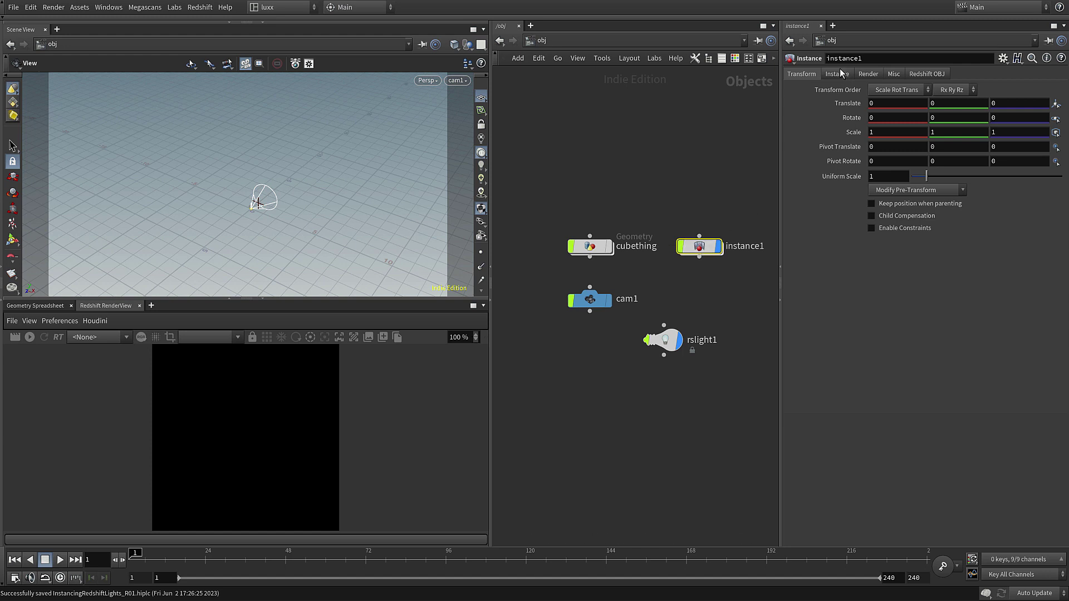
Make rslight1 the object instanced by instance1 and set its point instancing to Fast point instancing
click(837, 73)
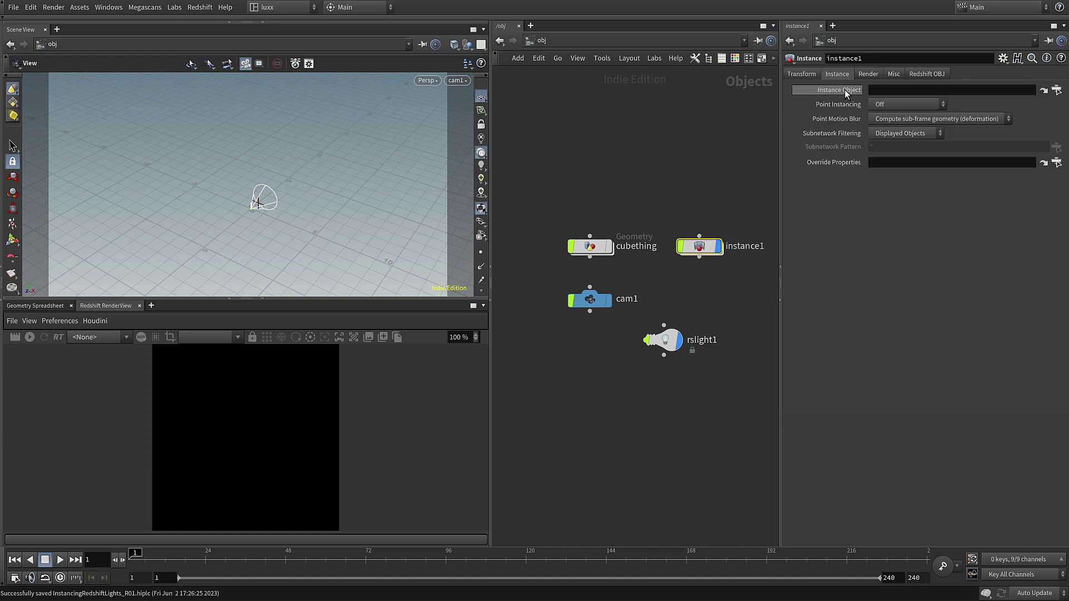
drag(663, 334, 921, 93)
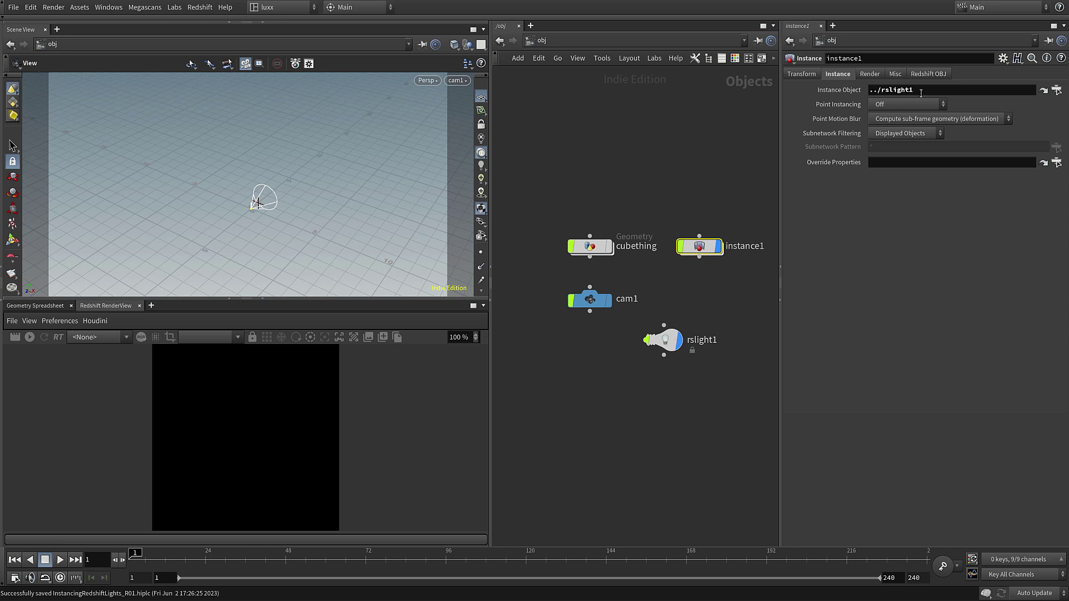
click(889, 105)
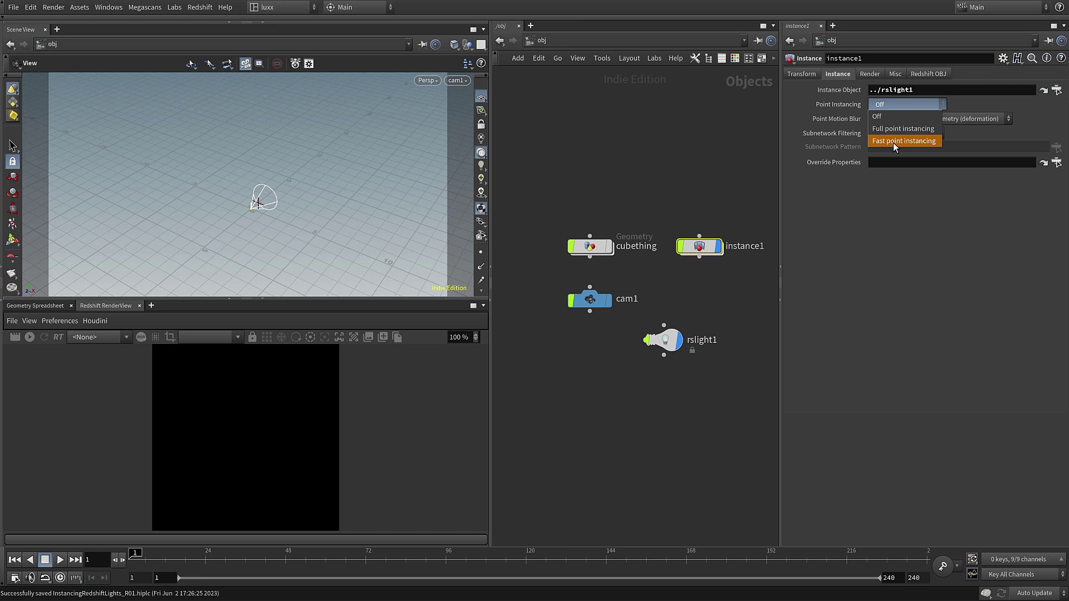
click(894, 141)
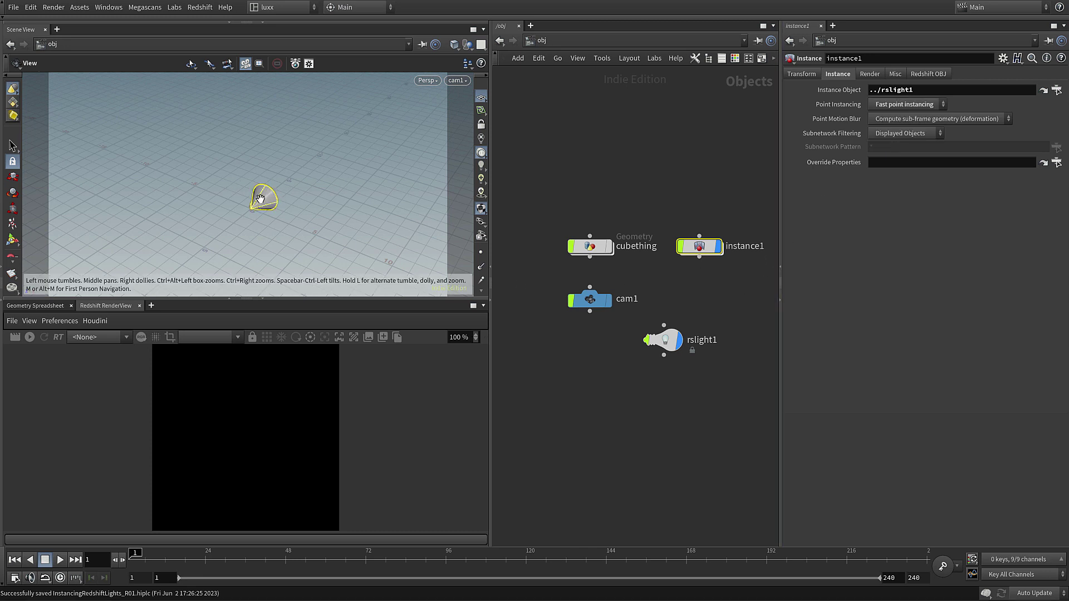
Inside instance1, connect a Transform node after the add node and make it the displayed output
double_click(704, 246)
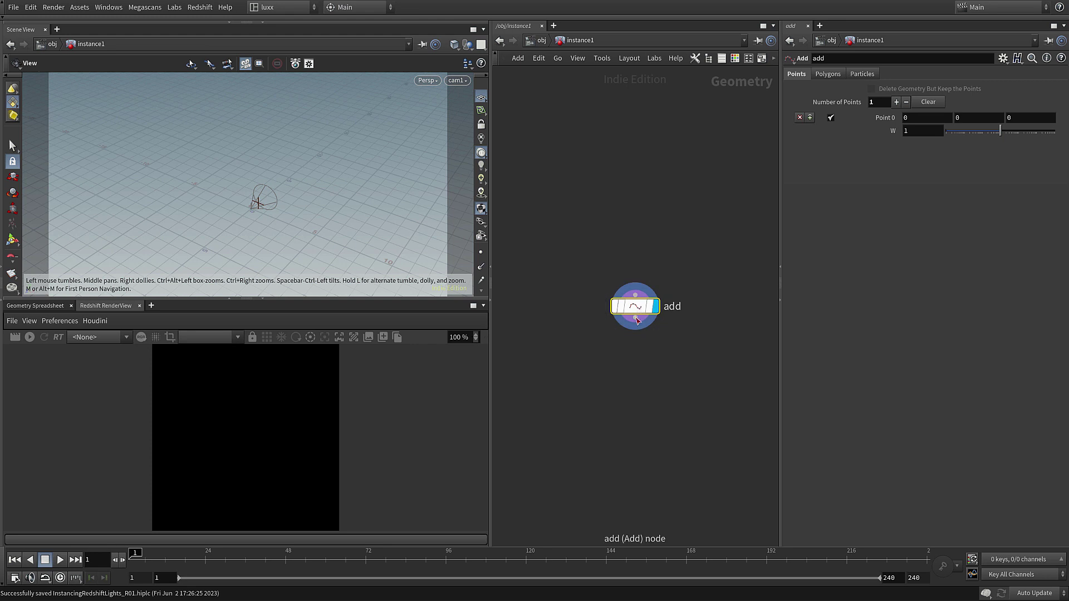
drag(635, 317, 644, 387)
key(Tab)
text(tr)
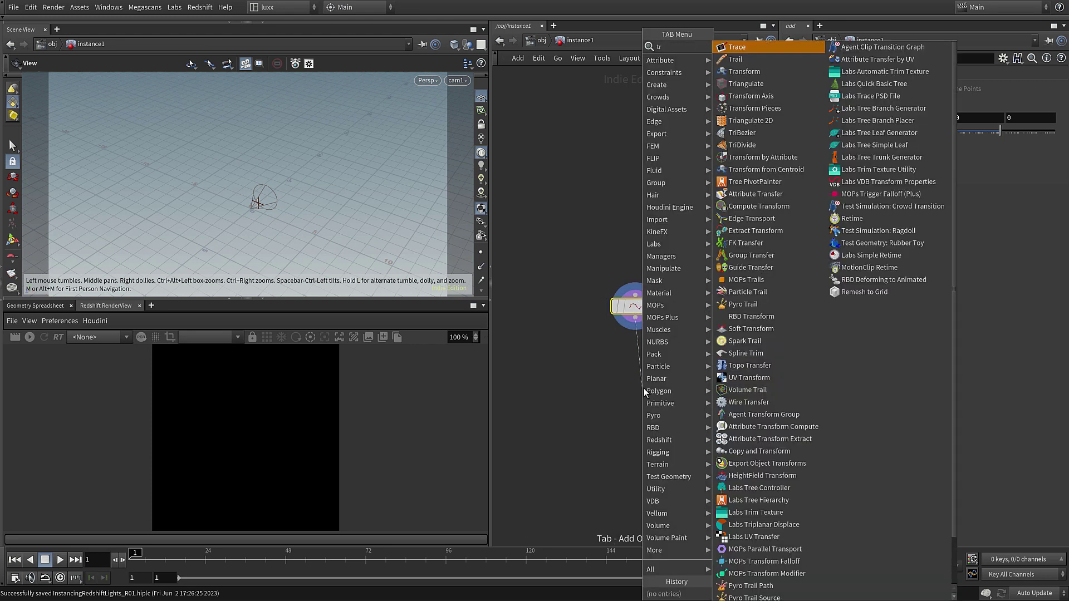
text(ansform)
key(Return)
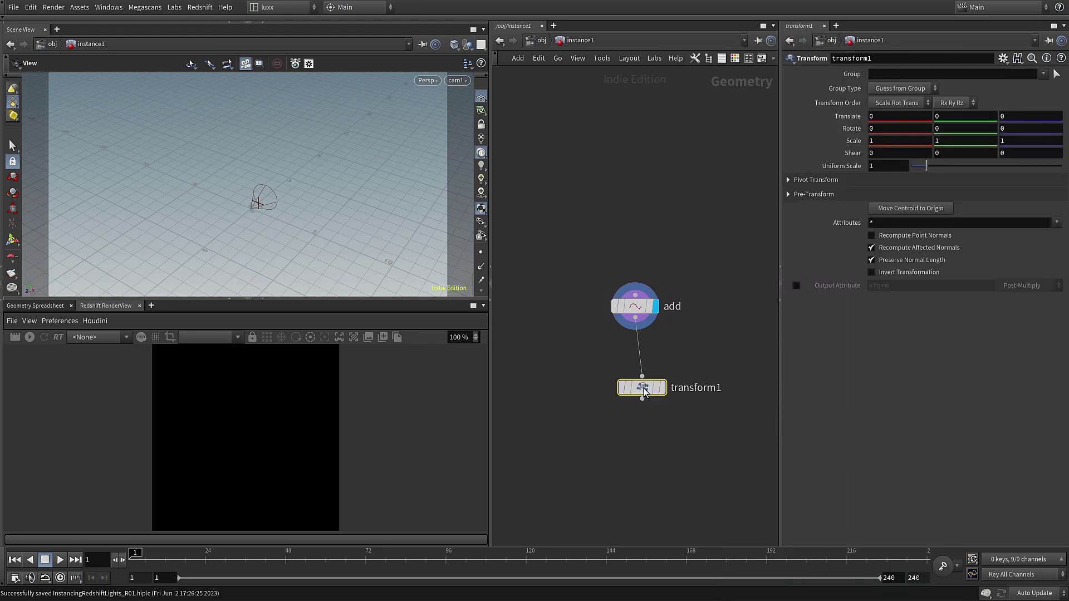
click(662, 388)
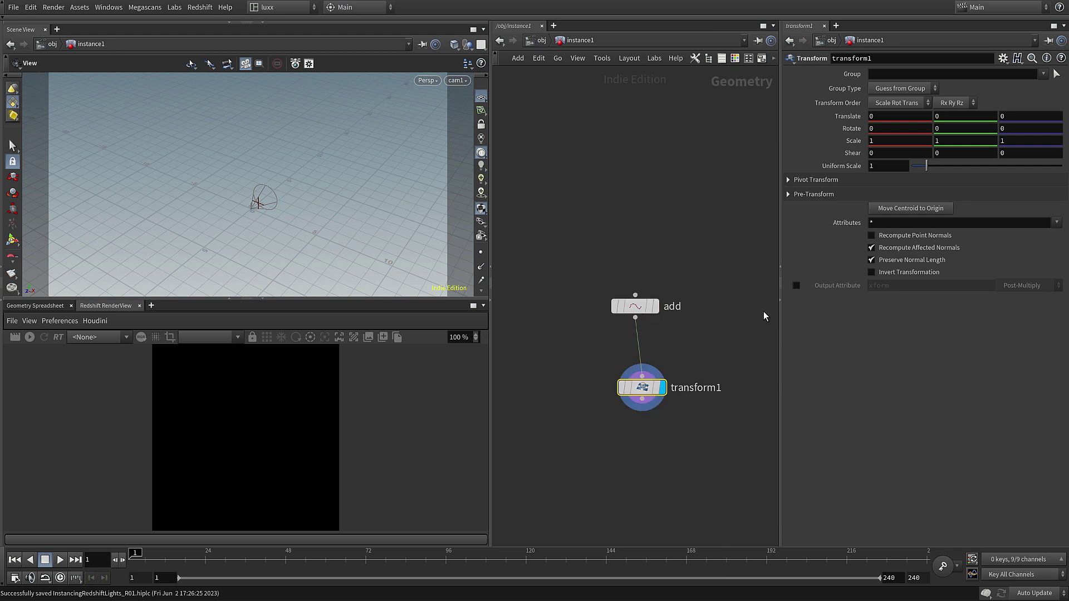
Set the Transform's Y translation to 3 and return to object level
middle_click(944, 115)
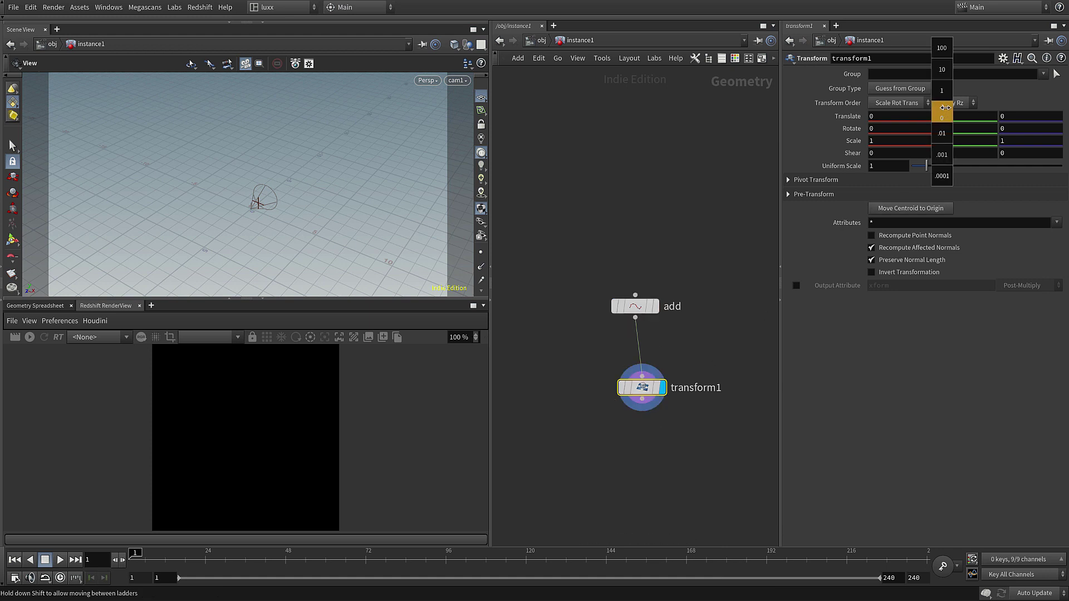
middle_drag(941, 114, 835, 156)
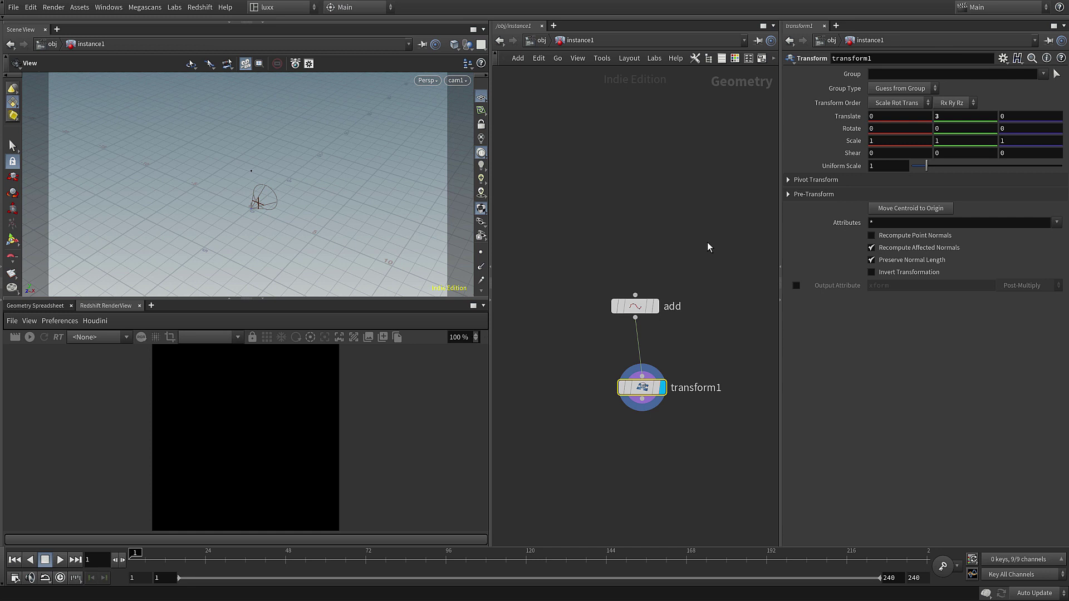
key(u)
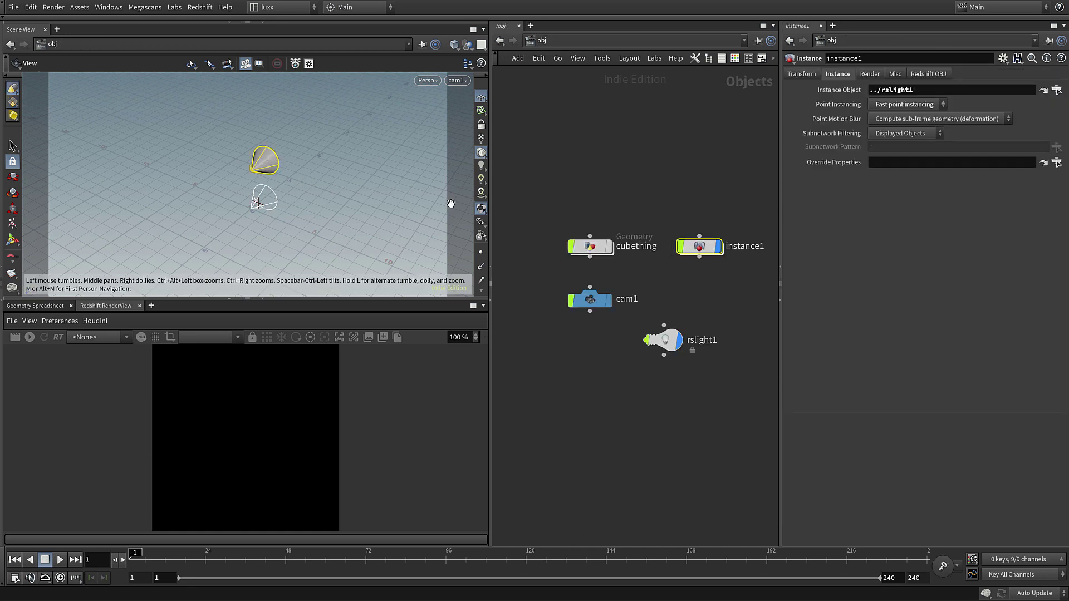
Save the scene and display the cubething geometry
key(ctrl+s)
click(610, 249)
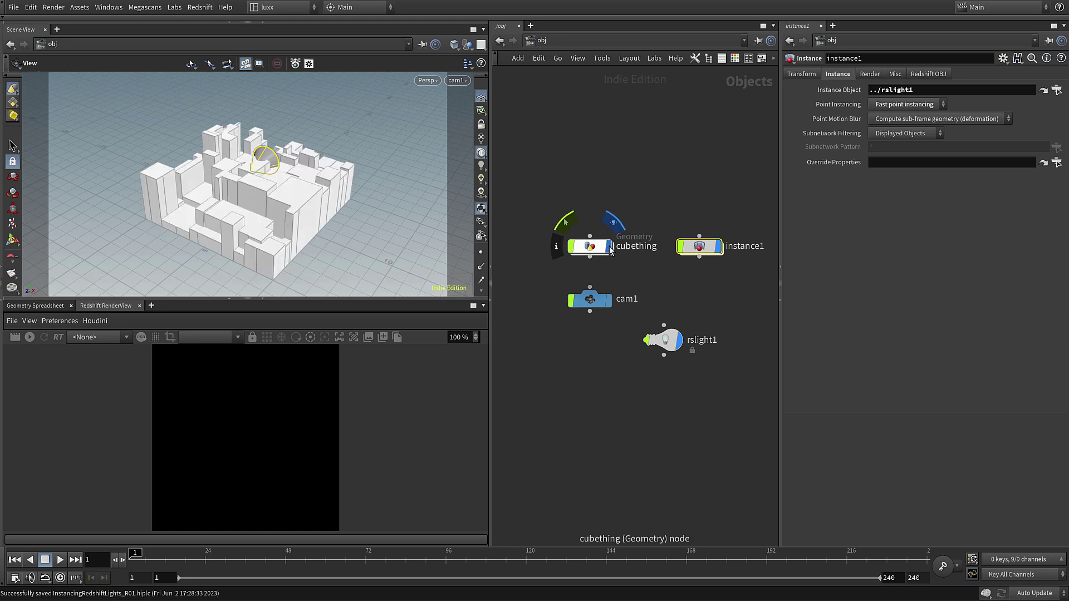
Delete the add and transform1 nodes inside the instance1 object
double_click(700, 248)
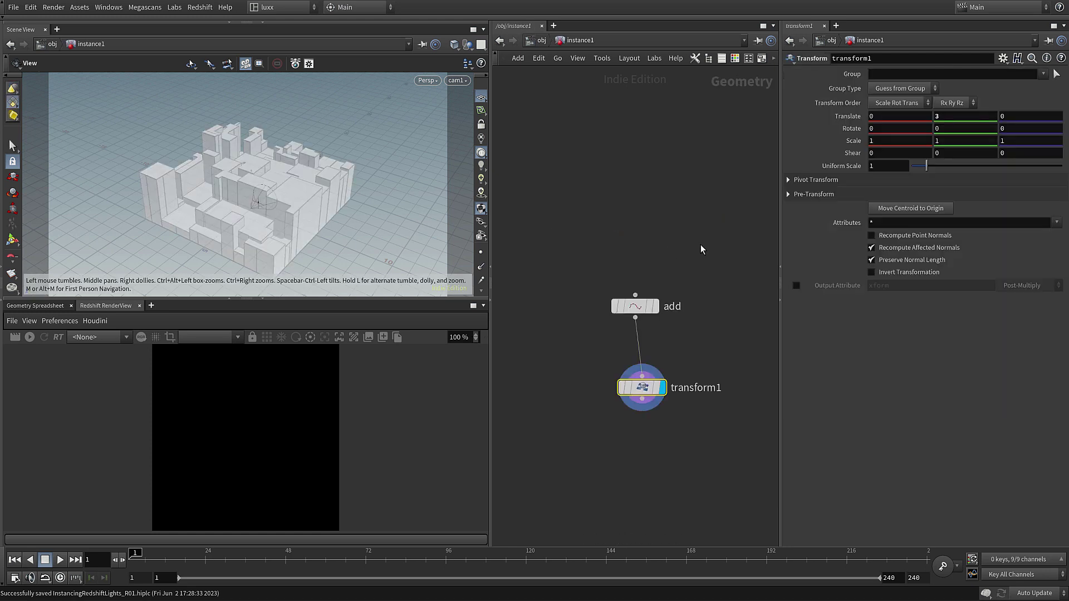
drag(713, 433, 586, 274)
key(Delete)
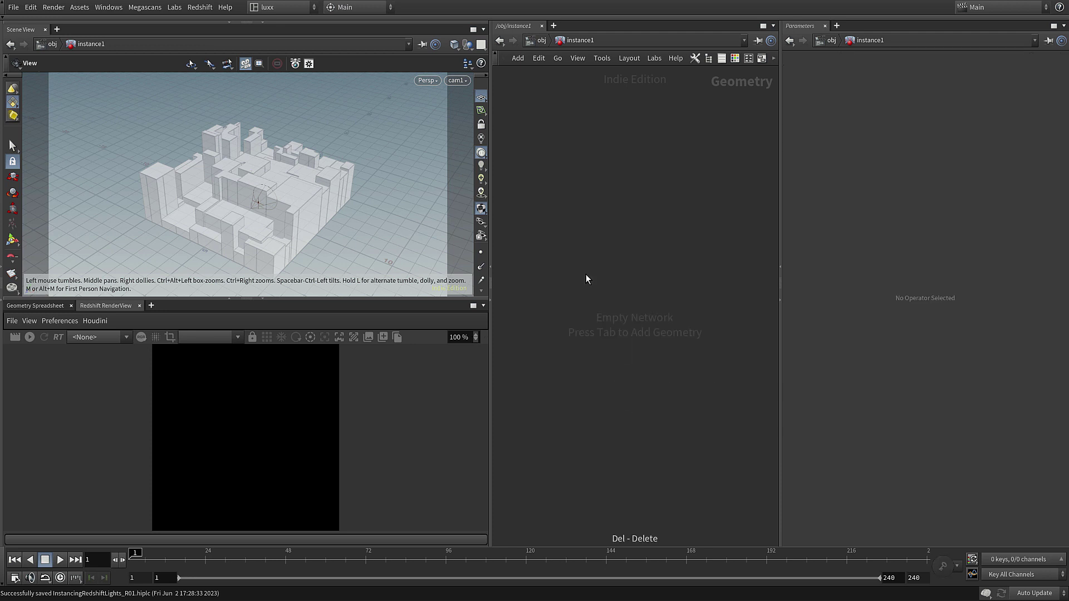
Add a Grid node to the empty instance1 network
key(Tab)
text(gr)
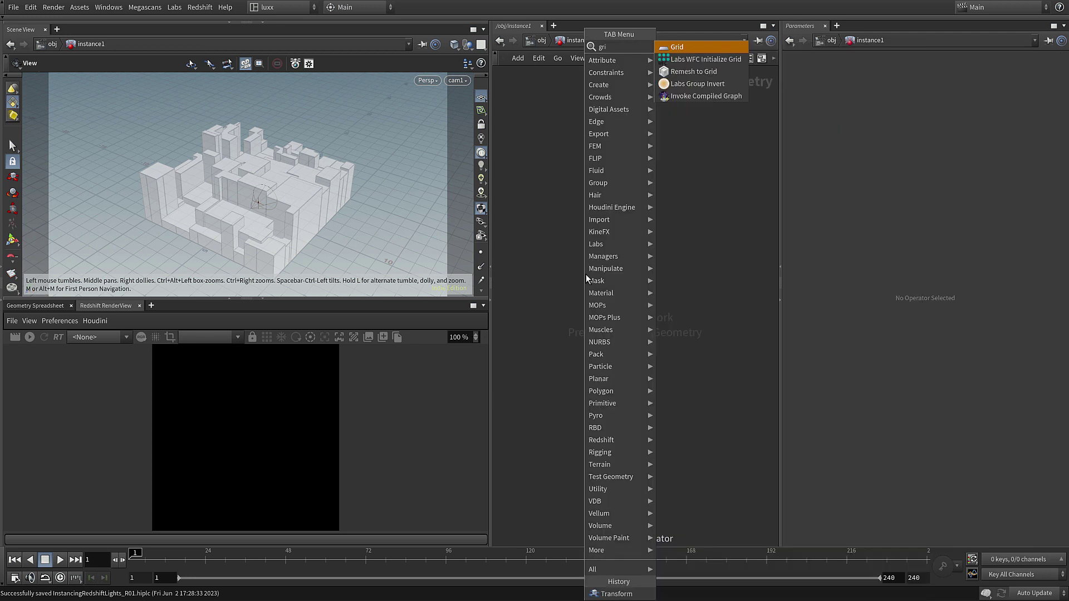
key(Return)
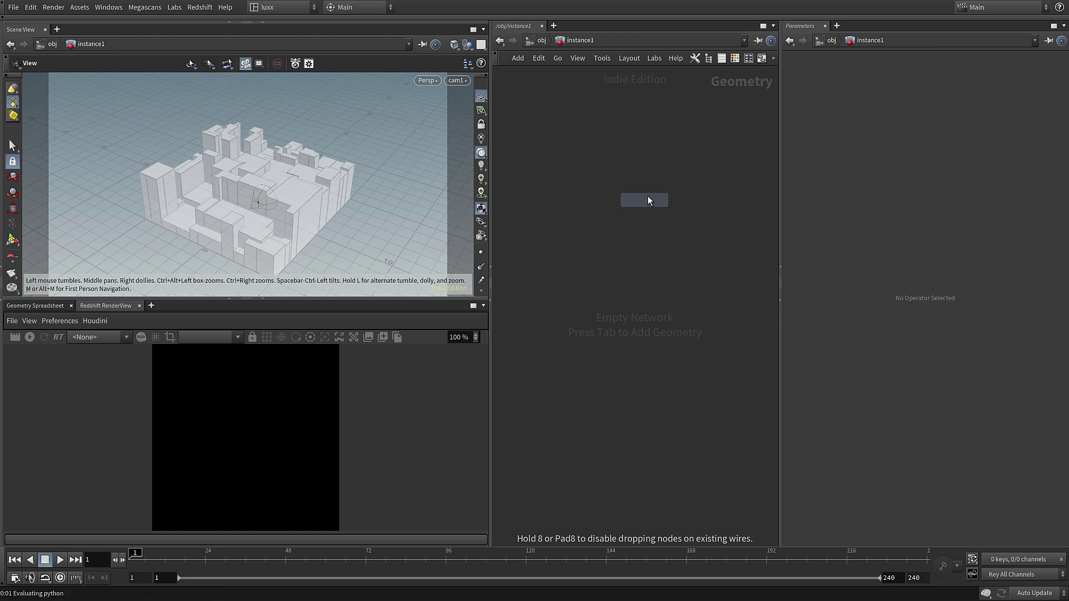
click(631, 189)
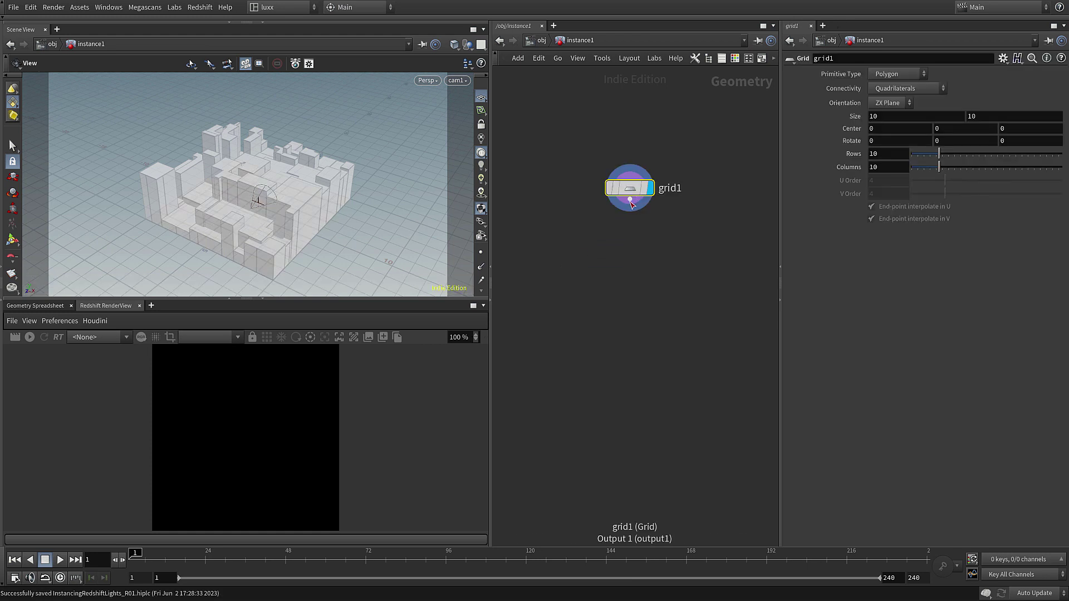
Append a displayed Transform node to the grid and raise it about 7.1 units in Y above the cubes
click(630, 200)
drag(634, 260, 625, 255)
key(Tab)
text(transform)
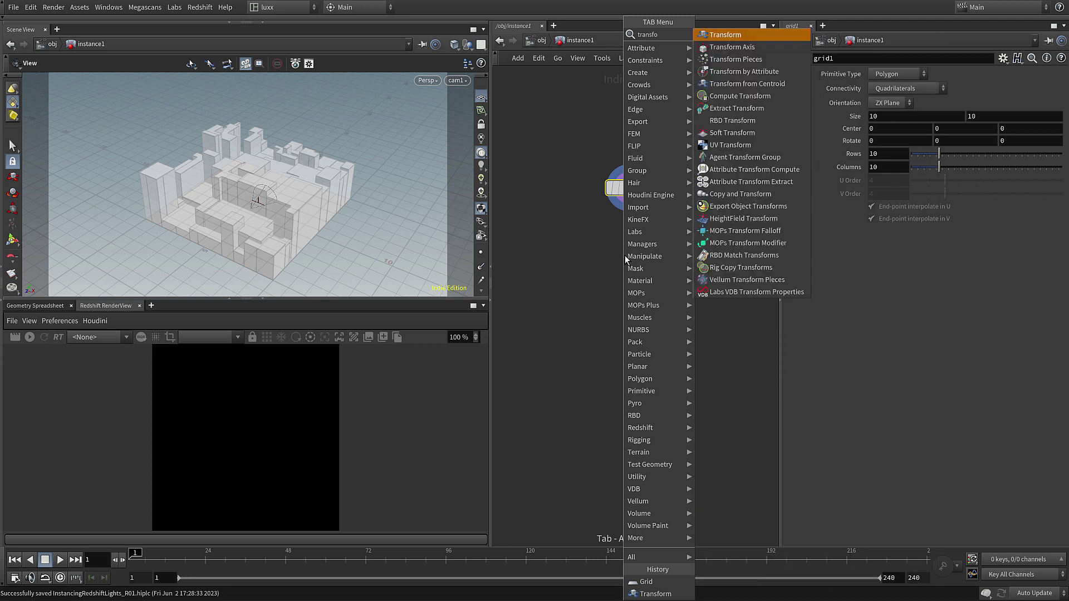
key(Return)
click(644, 255)
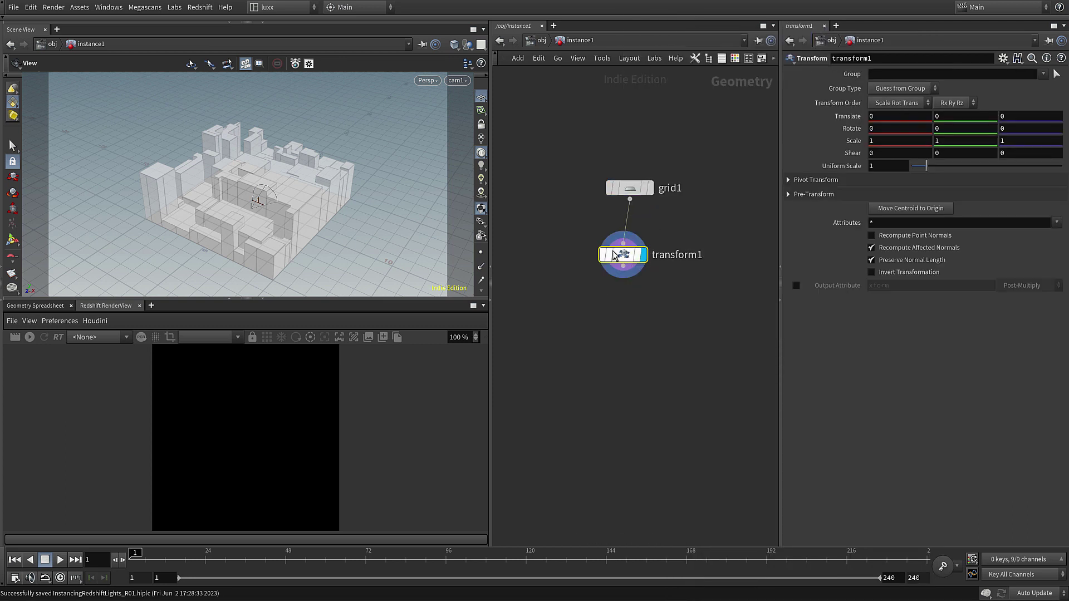
click(13, 240)
drag(258, 192, 253, 105)
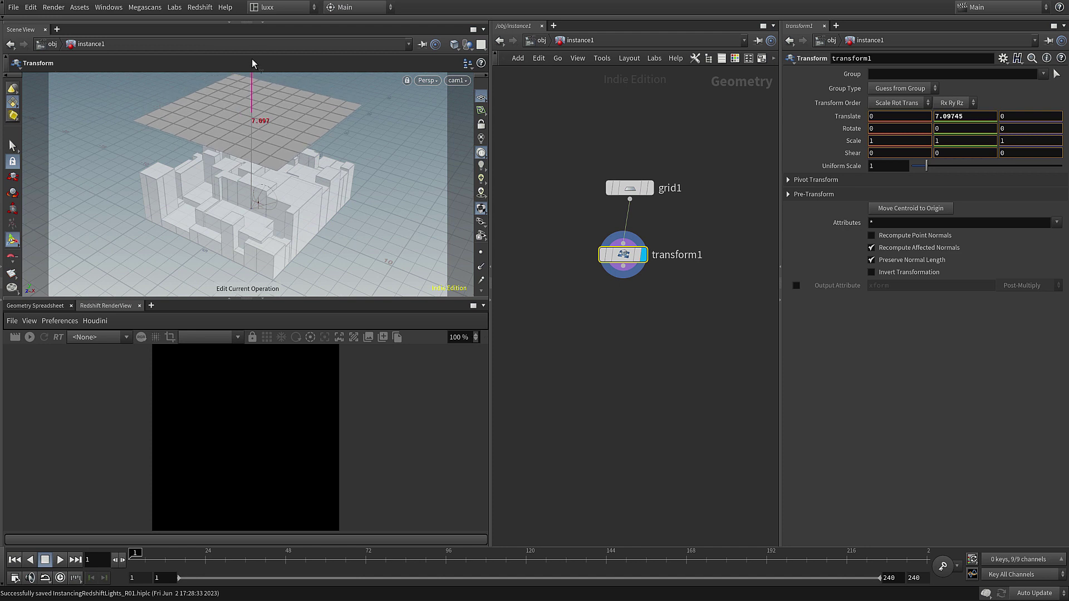
Align transform1 under the grid node, append a Scatter node to it and make the Scatter the displayed output
drag(623, 255, 629, 246)
click(630, 257)
key(Tab)
text(scatter)
key(Return)
click(629, 305)
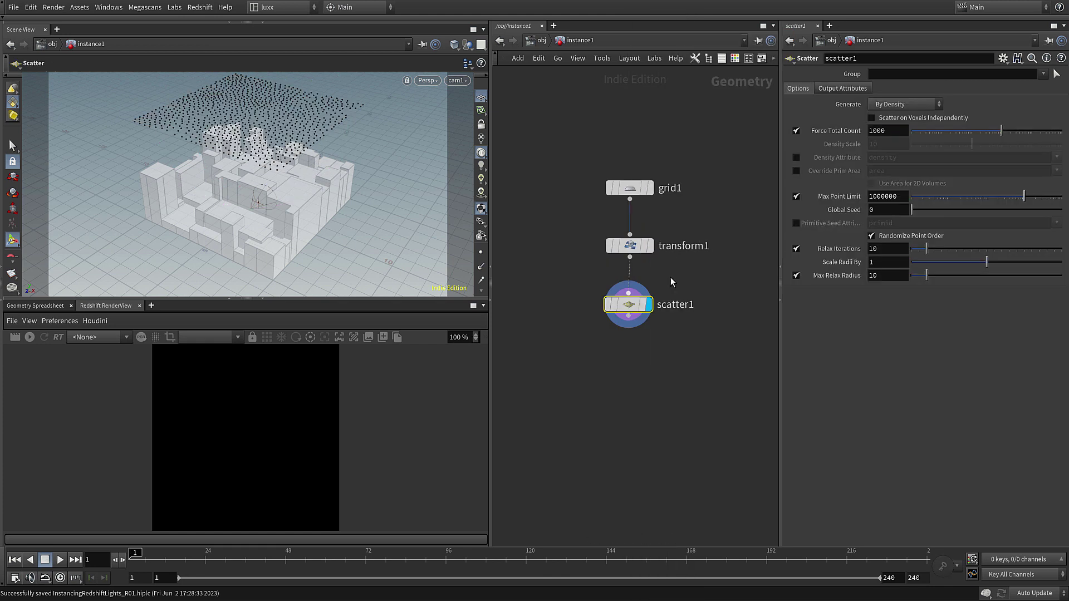
Set the scatter1 node's Force Total Count to 25
double_click(910, 129)
text(50)
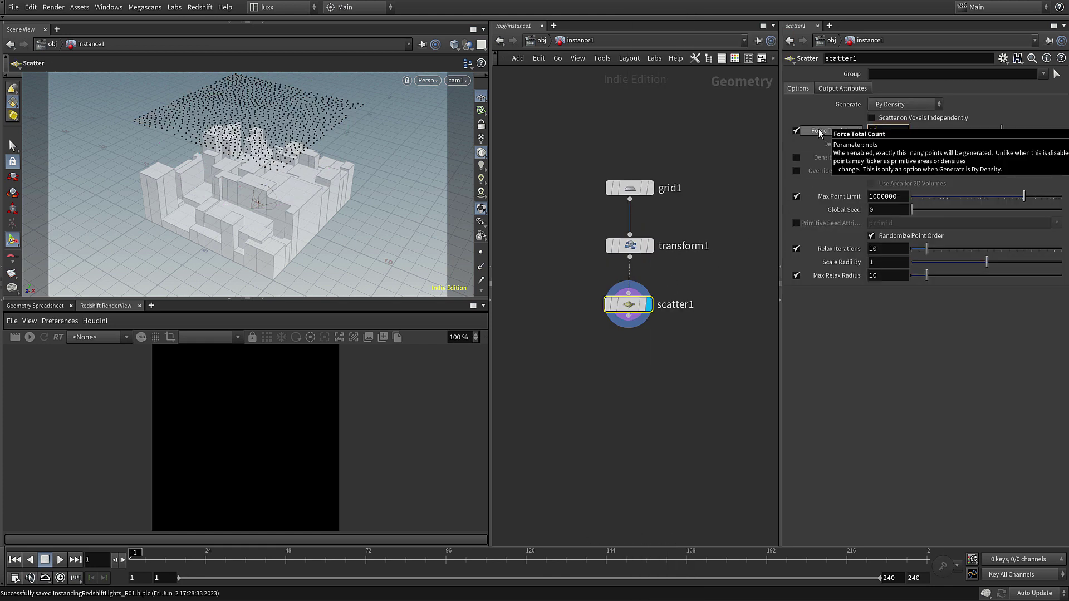
key(Return)
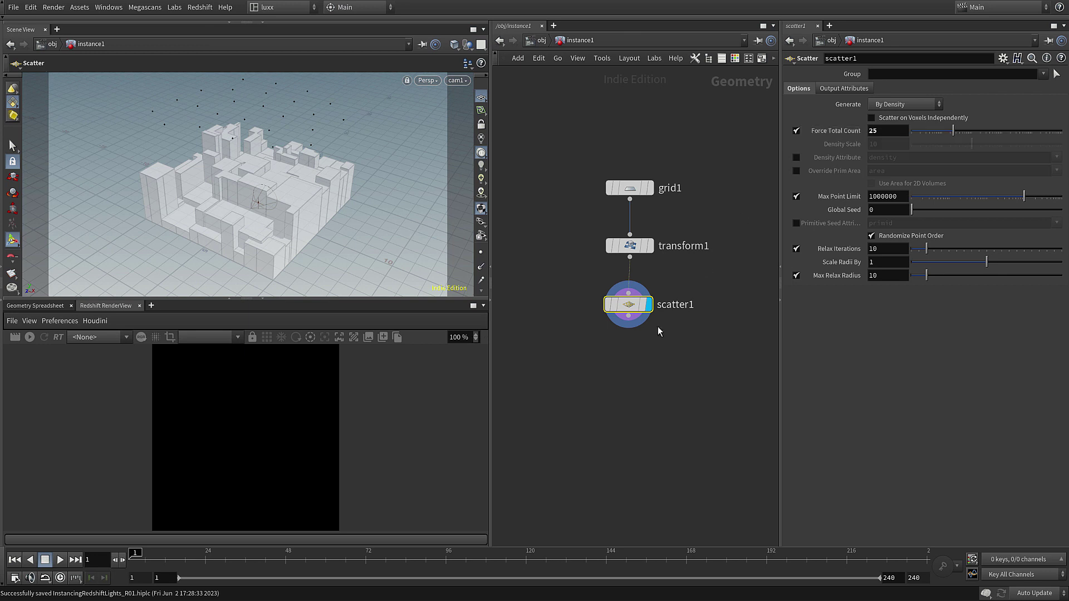
Append a Null named OUT to scatter1, make it the displayed output, and return to object level
click(628, 316)
click(629, 384)
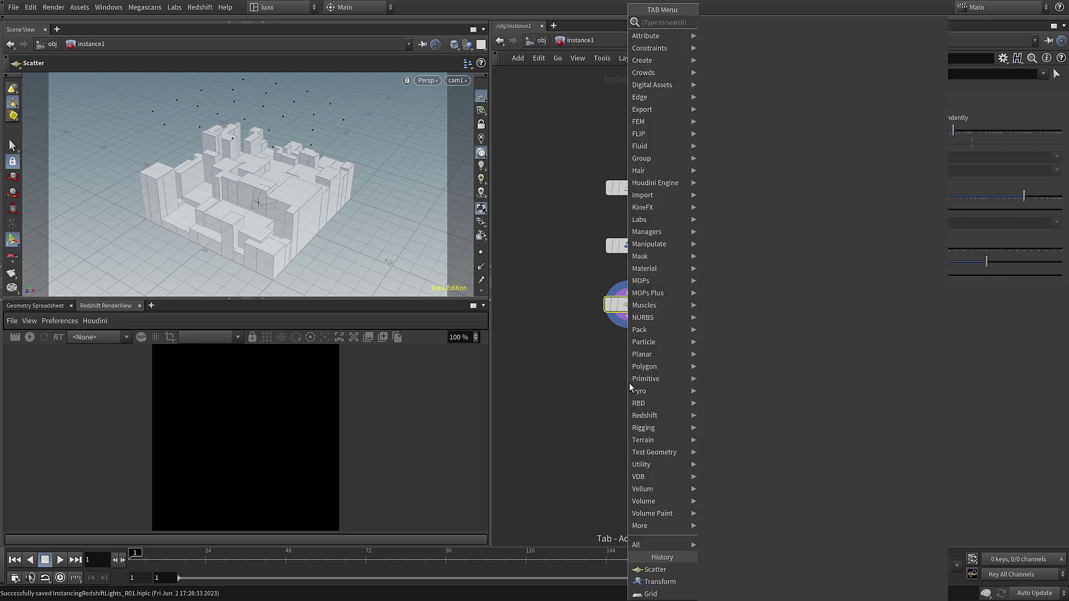
text(null)
key(Return)
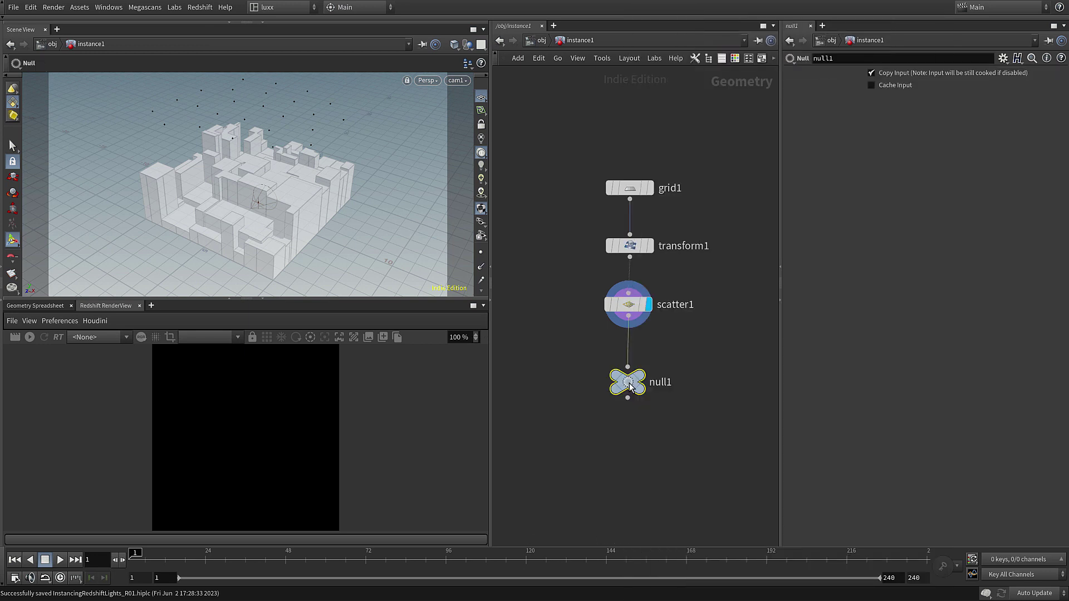
double_click(662, 382)
text(OUT)
key(Return)
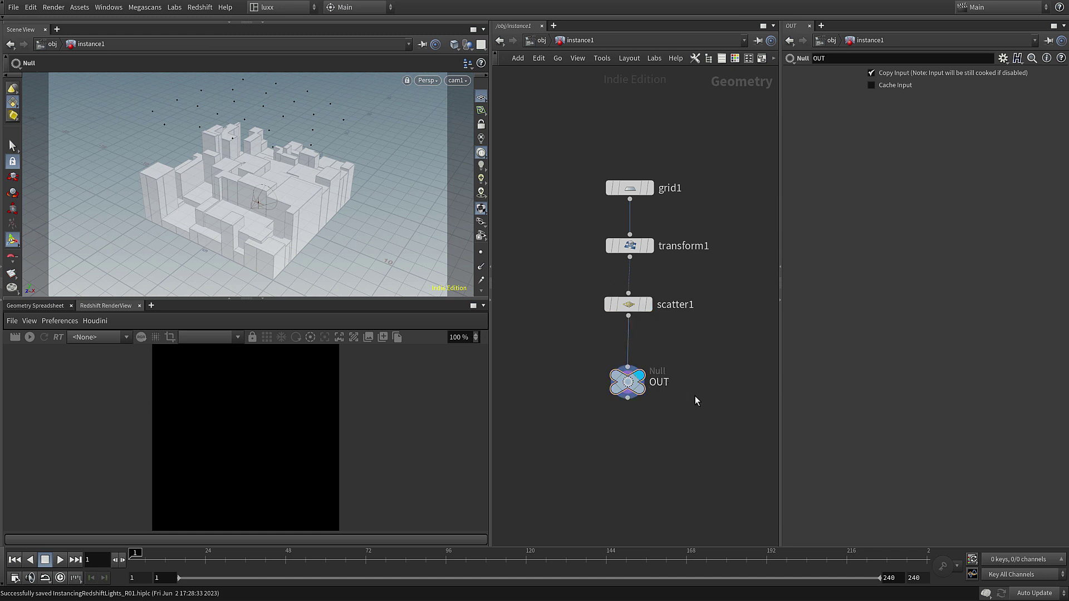
key(u)
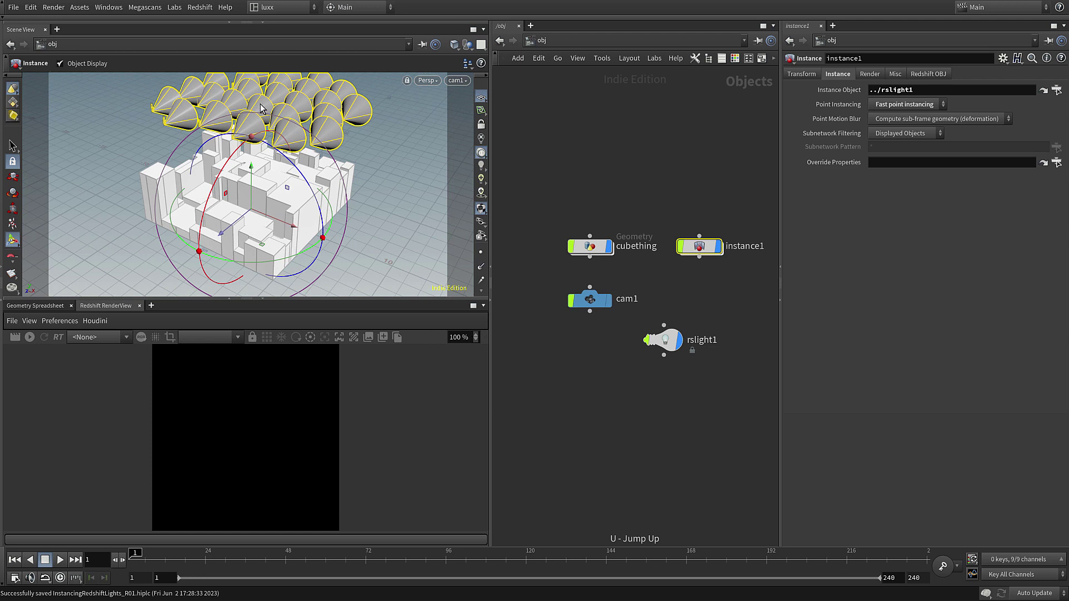
Insert a Normal node between transform1 and scatter1 inside instance1, and return to object level to check the lights' direction
double_click(700, 248)
drag(636, 396, 635, 492)
key(Tab)
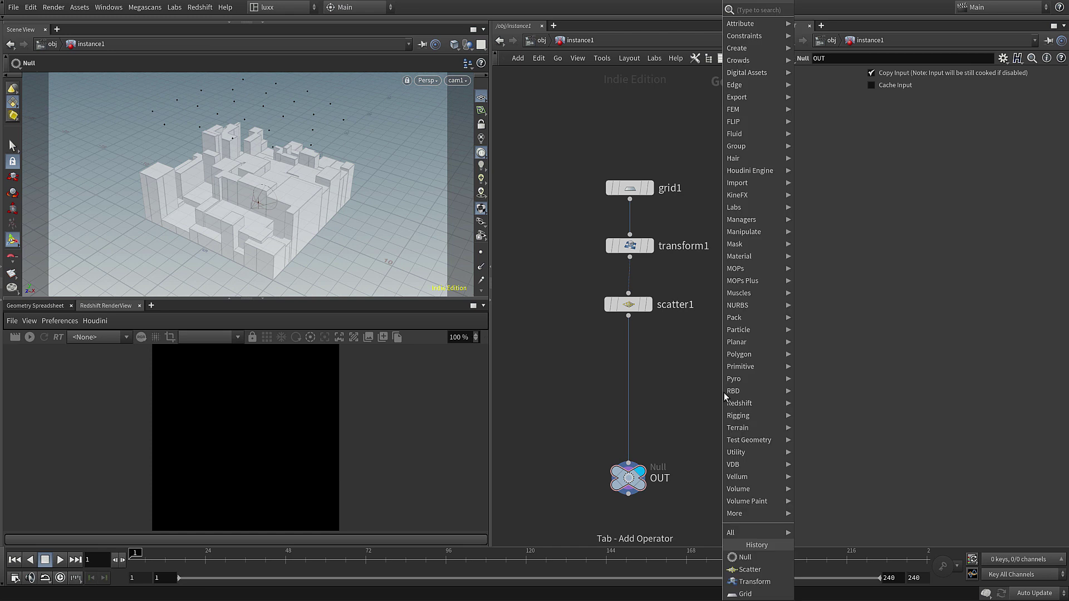
text(norm)
key(Return)
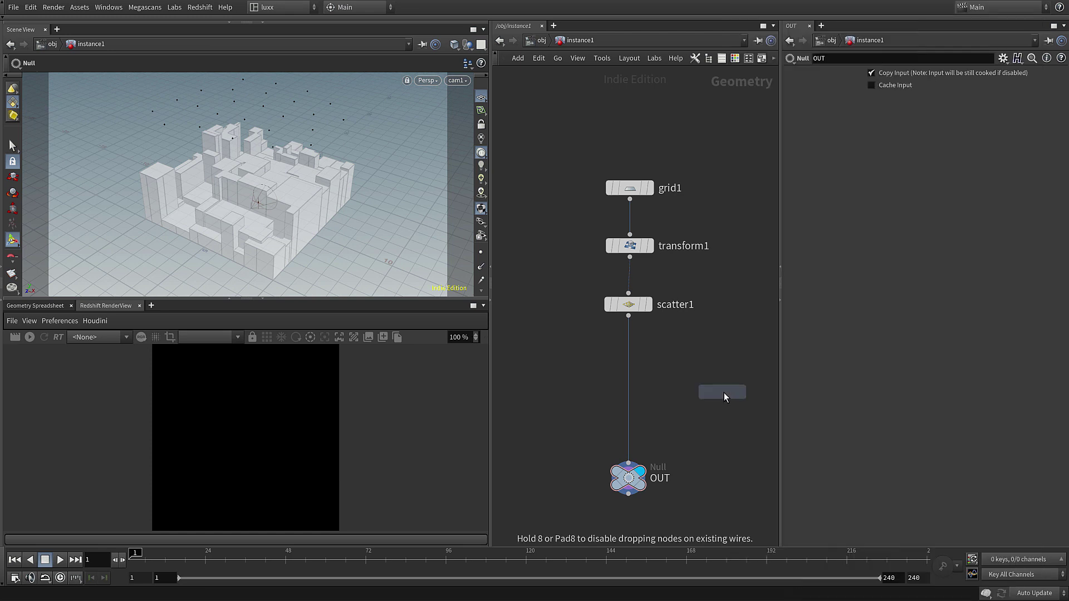
click(629, 273)
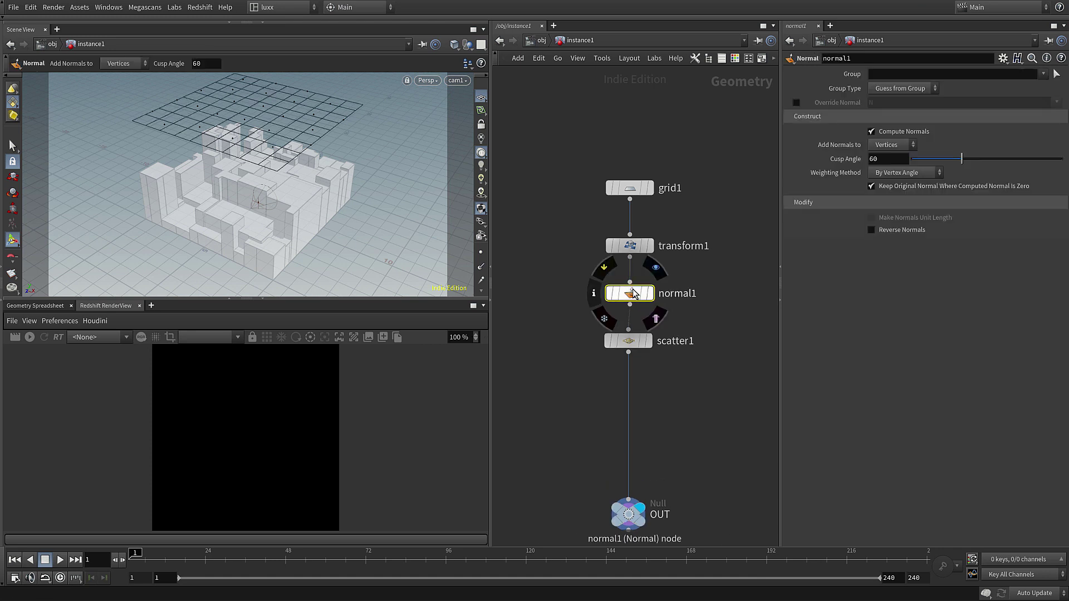
key(u)
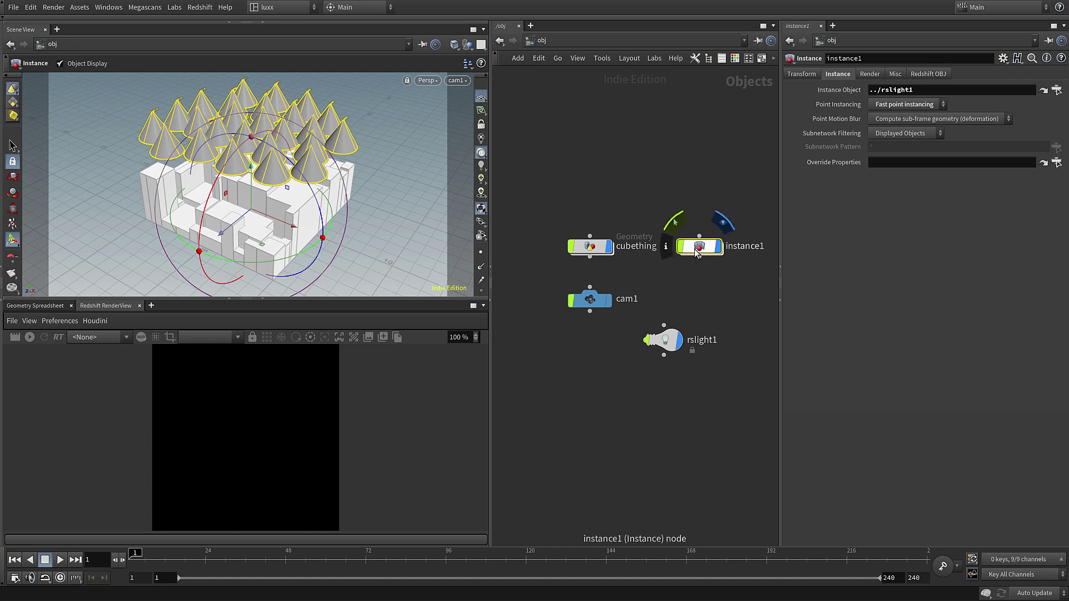
Insert a Mountain node between normal1 and scatter1 inside instance1 and raise its amplitude to 1.11
key(i)
click(708, 326)
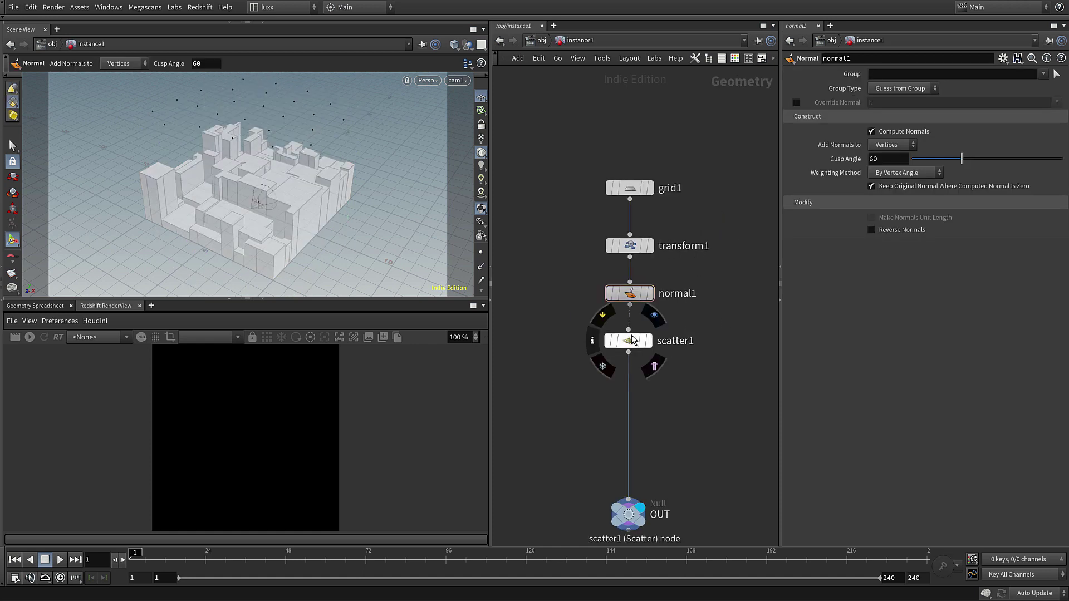
drag(632, 335, 631, 398)
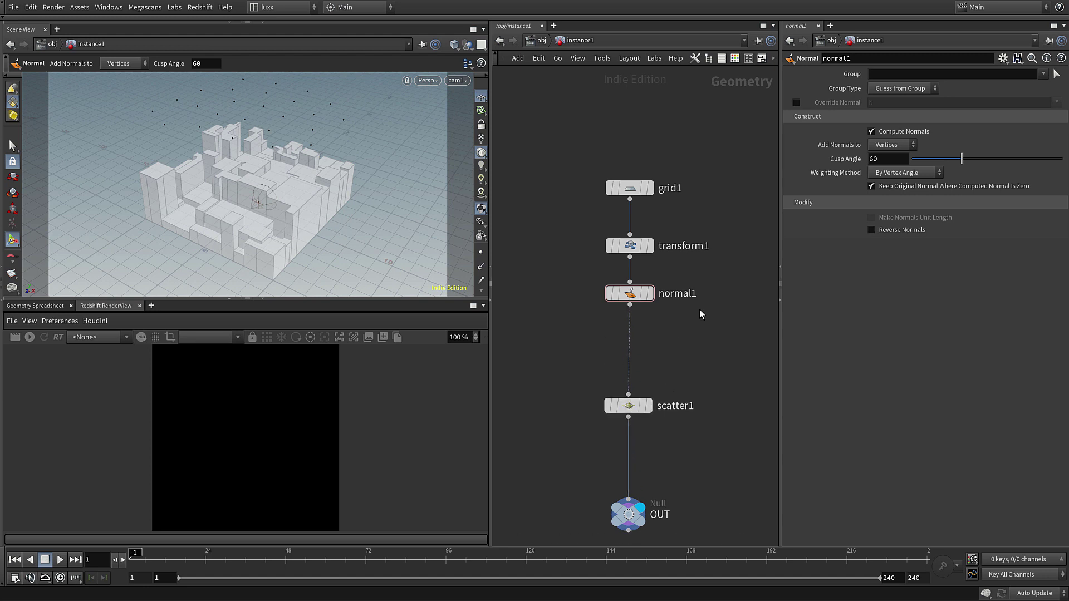
key(Tab)
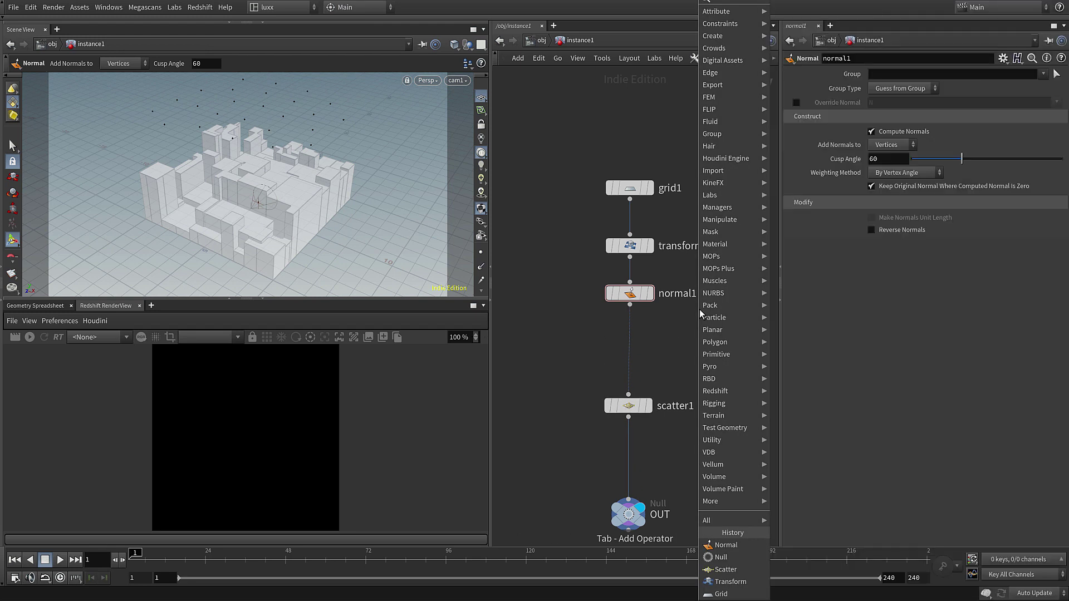
key(Return)
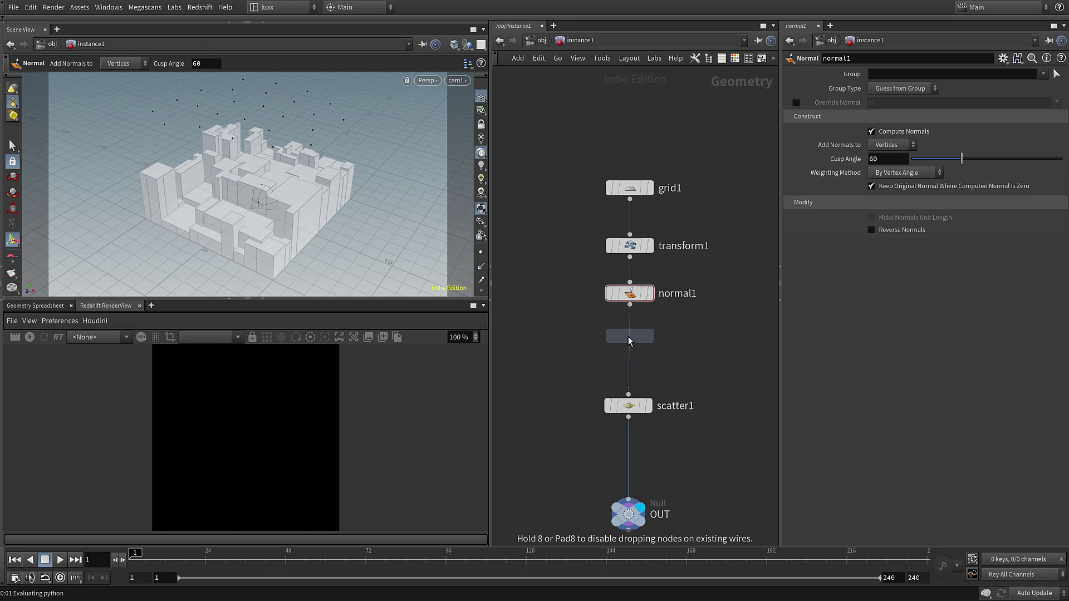
click(629, 337)
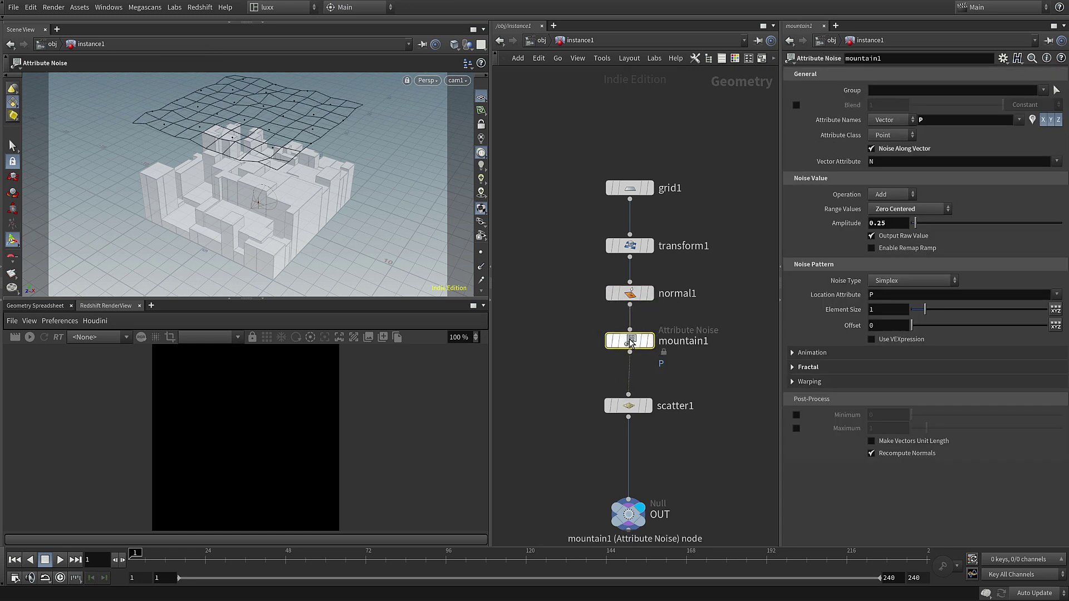
drag(915, 223, 932, 228)
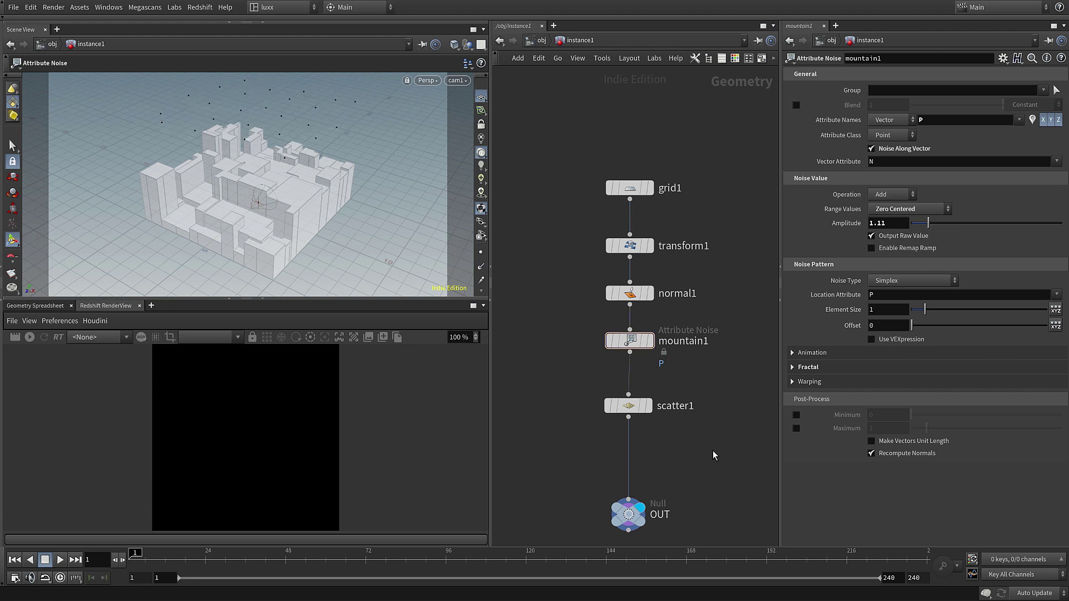
Return to object level and start the Redshift interactive render
key(u)
click(674, 130)
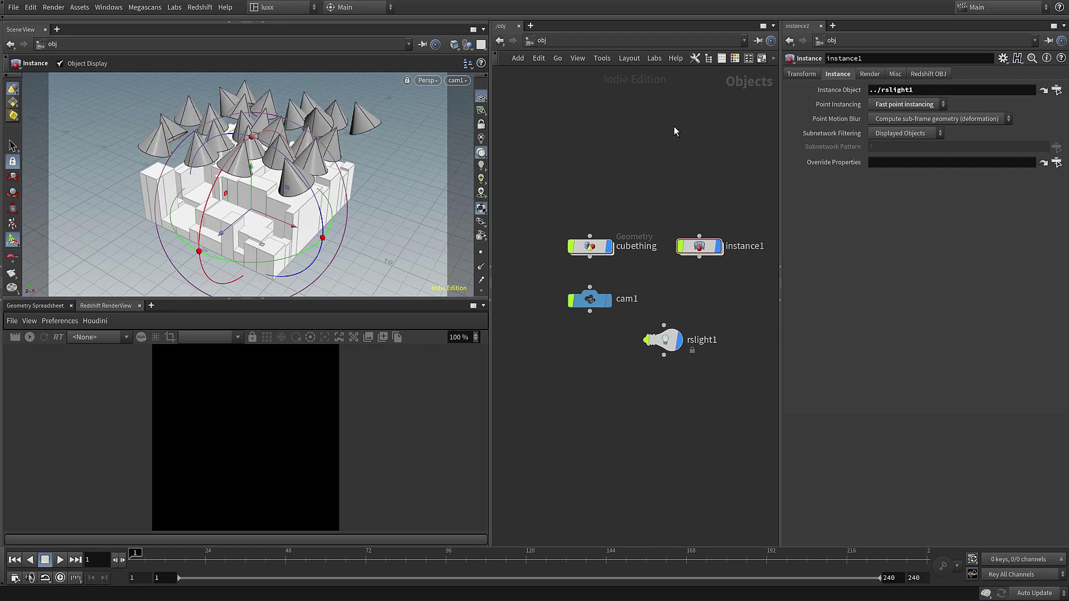
click(28, 336)
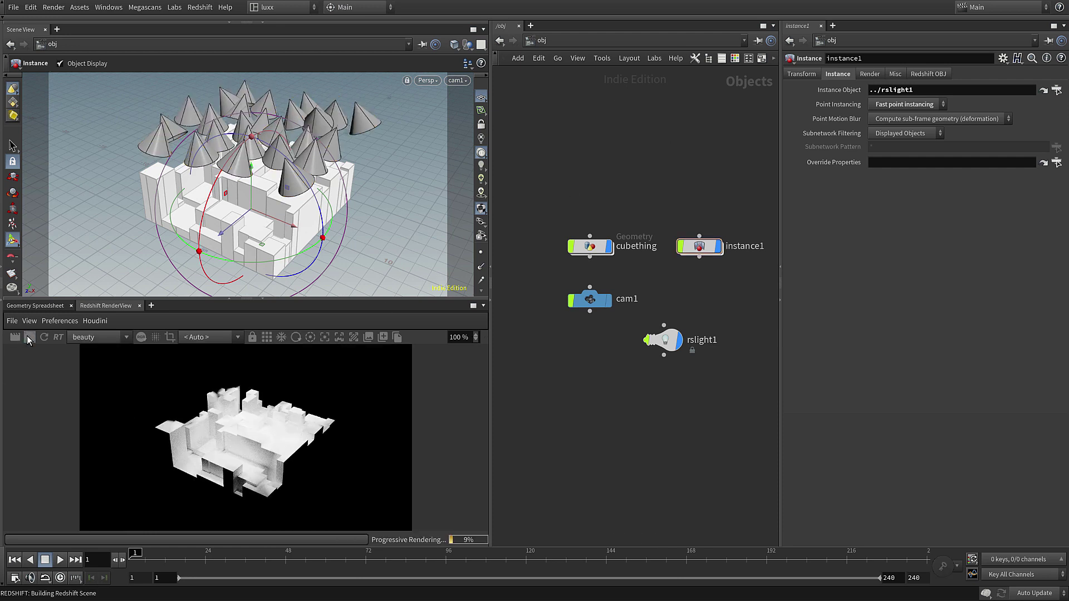
Set the spot cone angle of rslight1 to 30
click(666, 341)
click(831, 74)
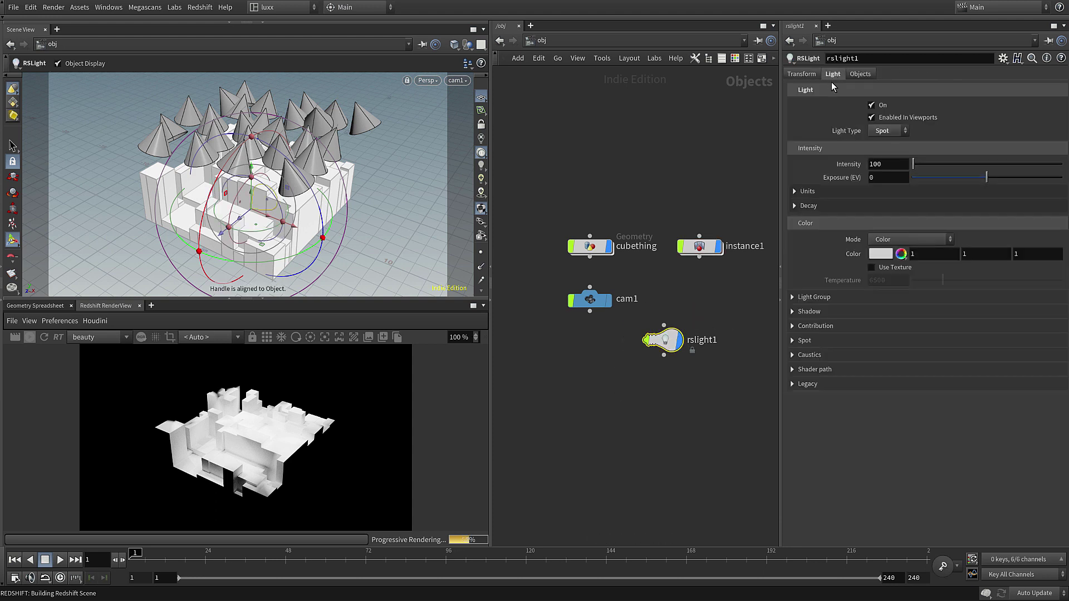
click(819, 341)
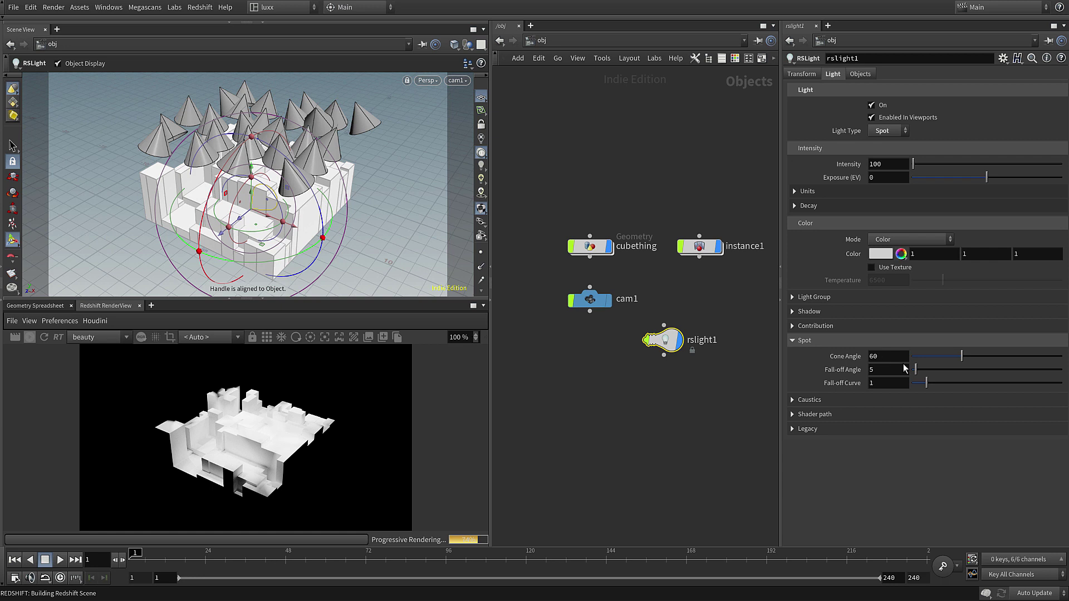
double_click(867, 355)
text(30)
key(Return)
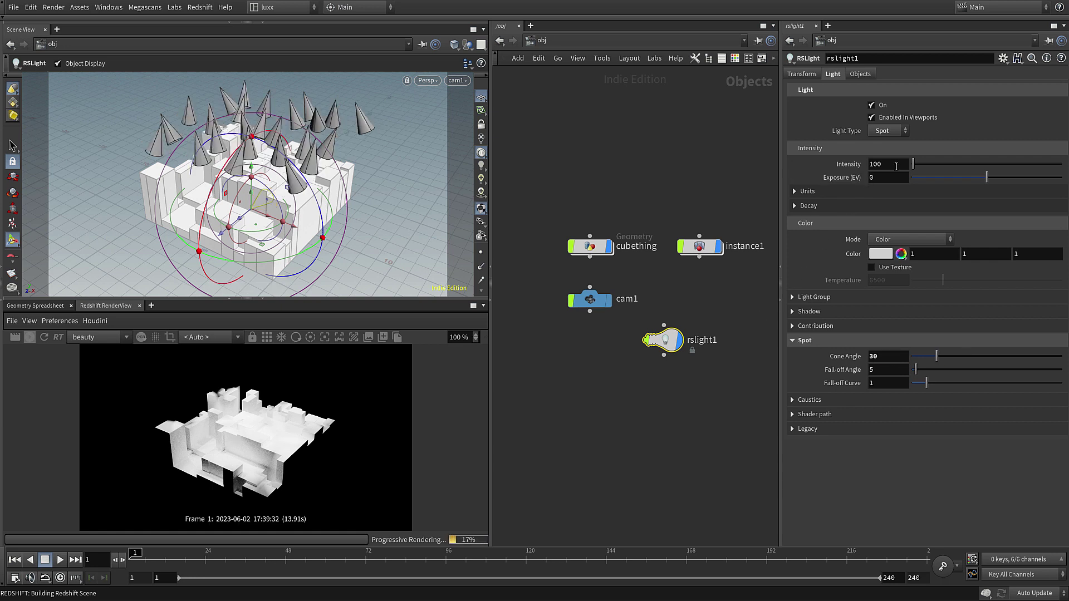
Set the intensity of rslight1 to 75 and refresh the render
drag(895, 164, 822, 161)
text(75)
key(Return)
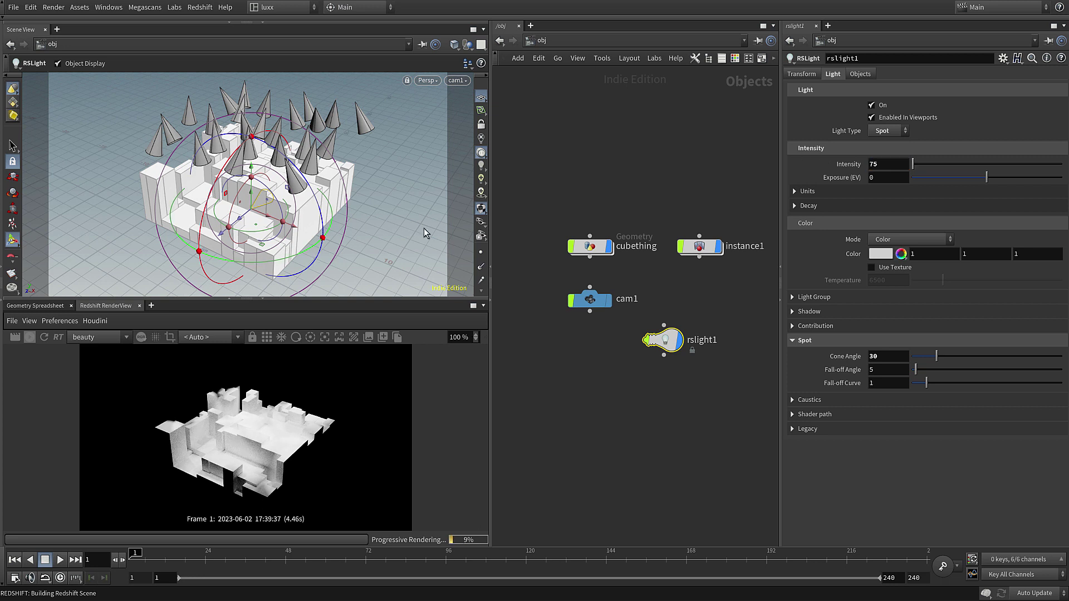
click(44, 336)
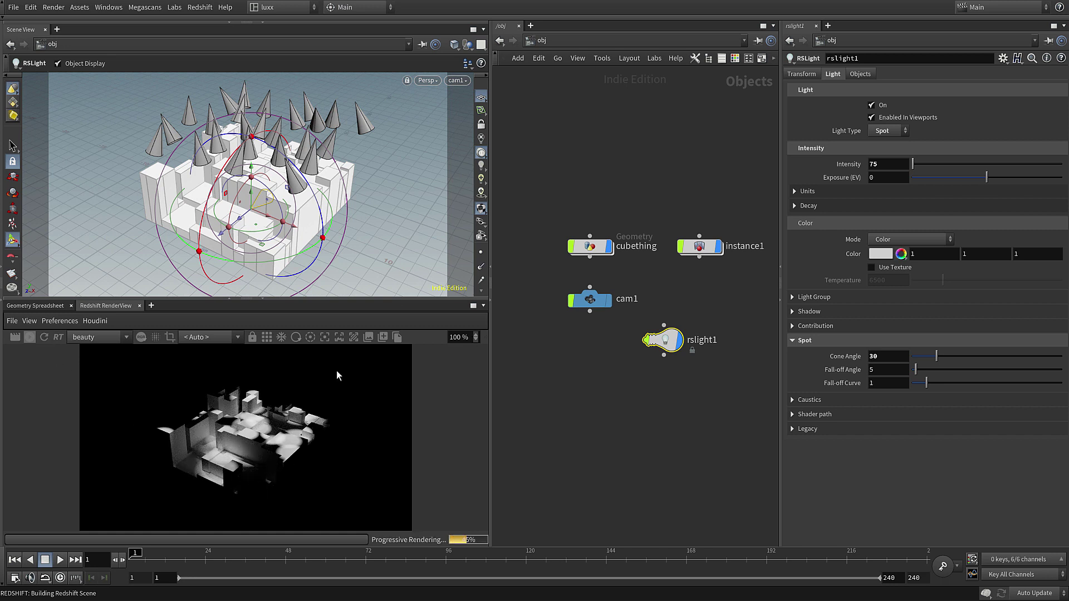
Lock cam1 to the view, move it closer to the cubes, and stop the interactive render
click(481, 124)
key(Escape)
scroll(362, 151, up, 5)
scroll(358, 143, up, 2)
scroll(304, 156, up, 3)
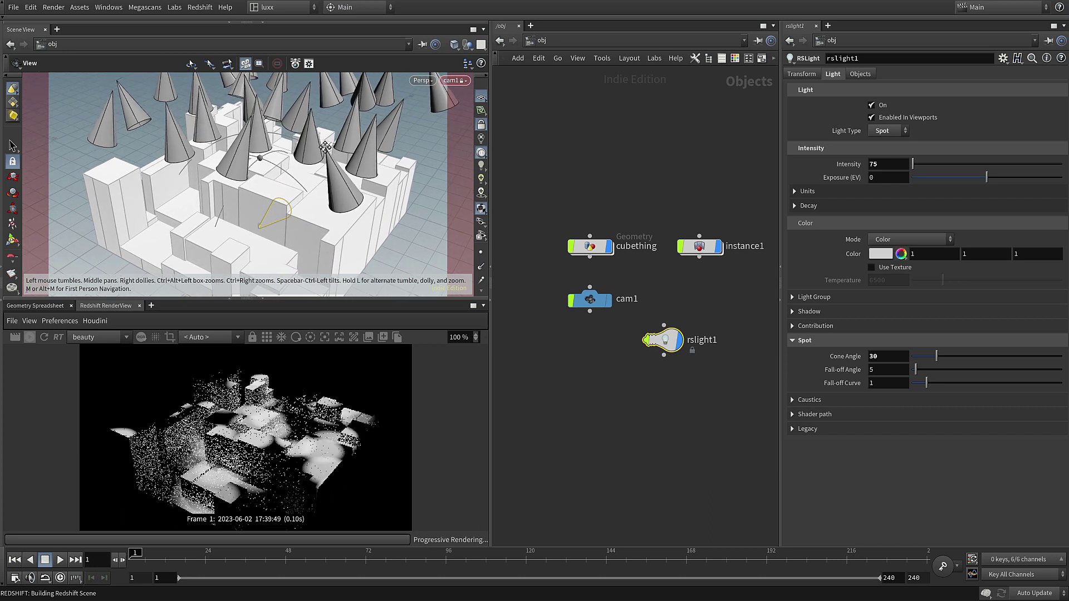
key(Return)
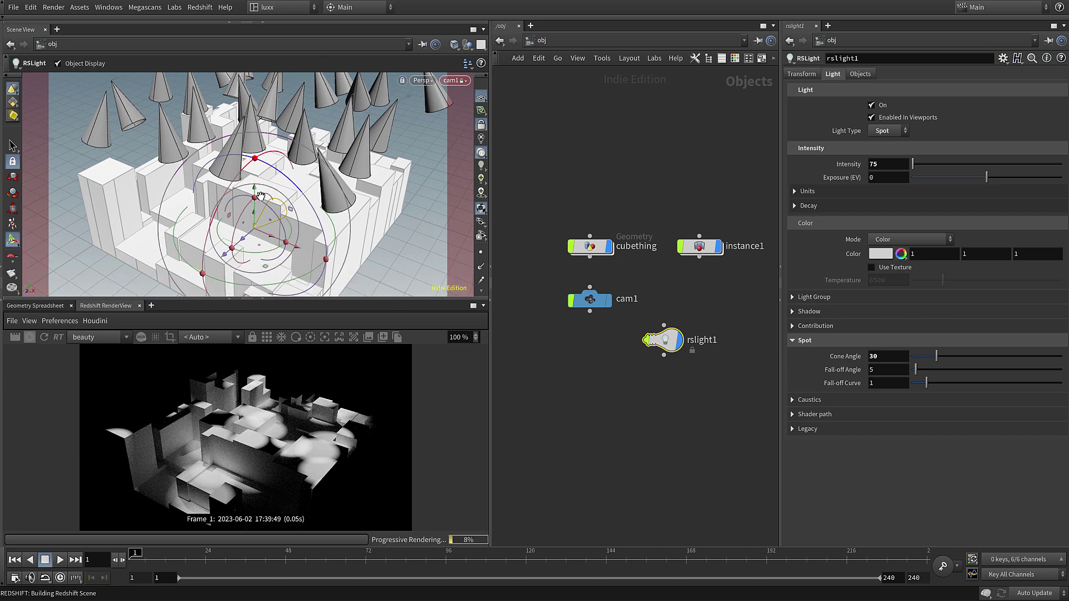
click(30, 338)
Clear the Instance Object path on instance1
click(700, 246)
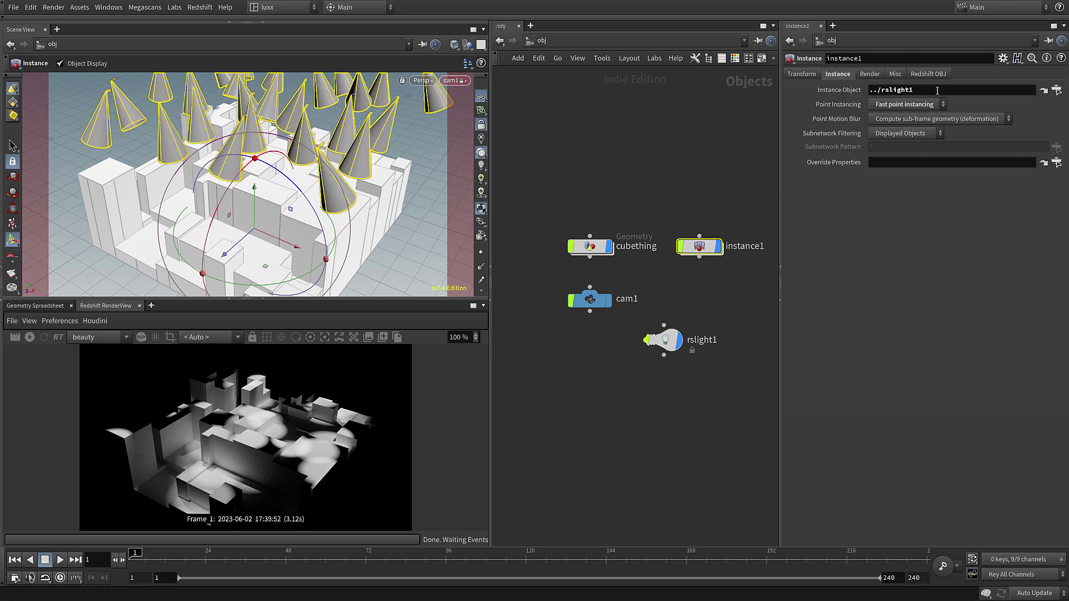
triple_click(920, 92)
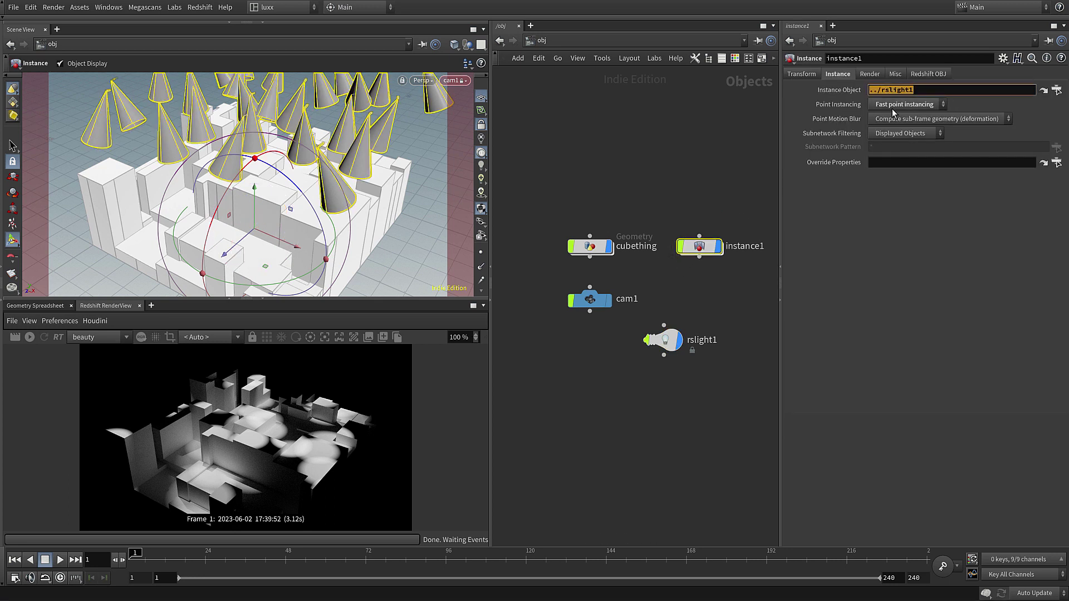
key(BackSpace)
click(737, 331)
Make room below scatter1 inside instance1 and insert an Attribute Create node between scatter1 and OUT
double_click(700, 246)
middle_drag(731, 406, 735, 321)
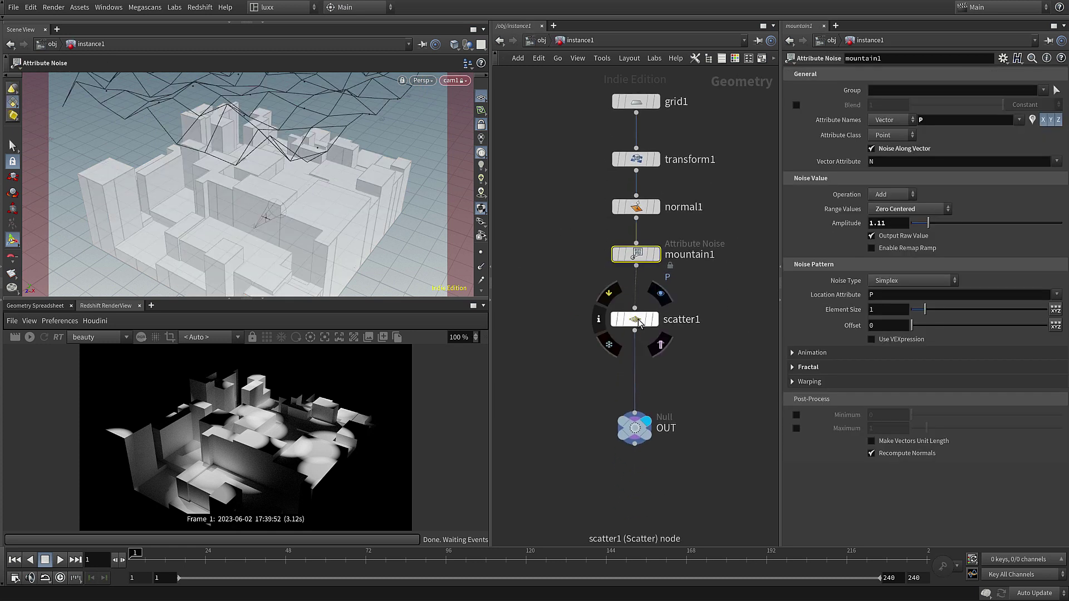
drag(639, 314, 641, 298)
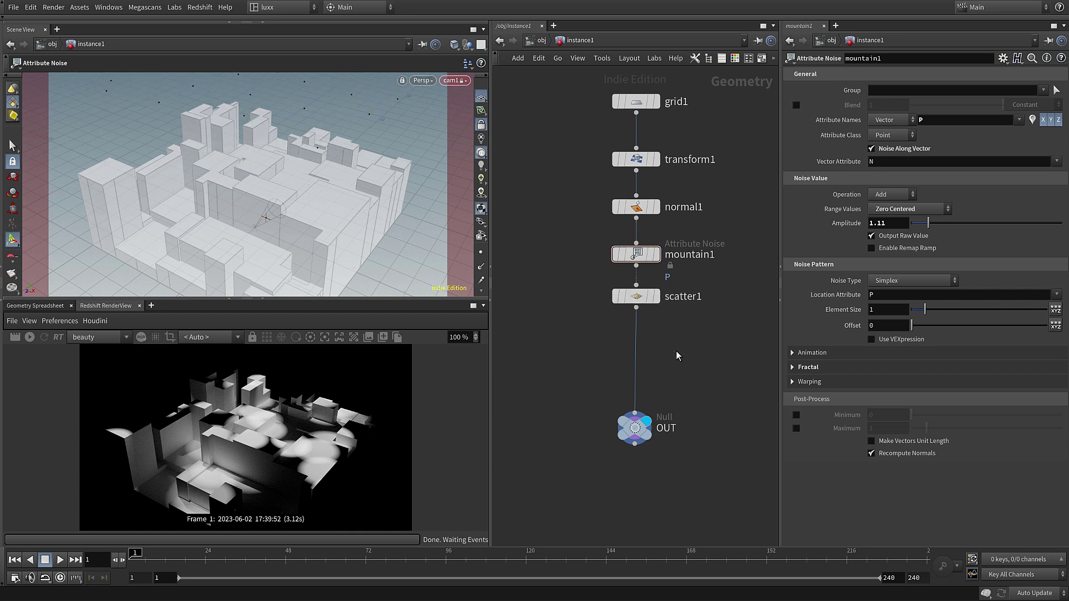
key(Tab)
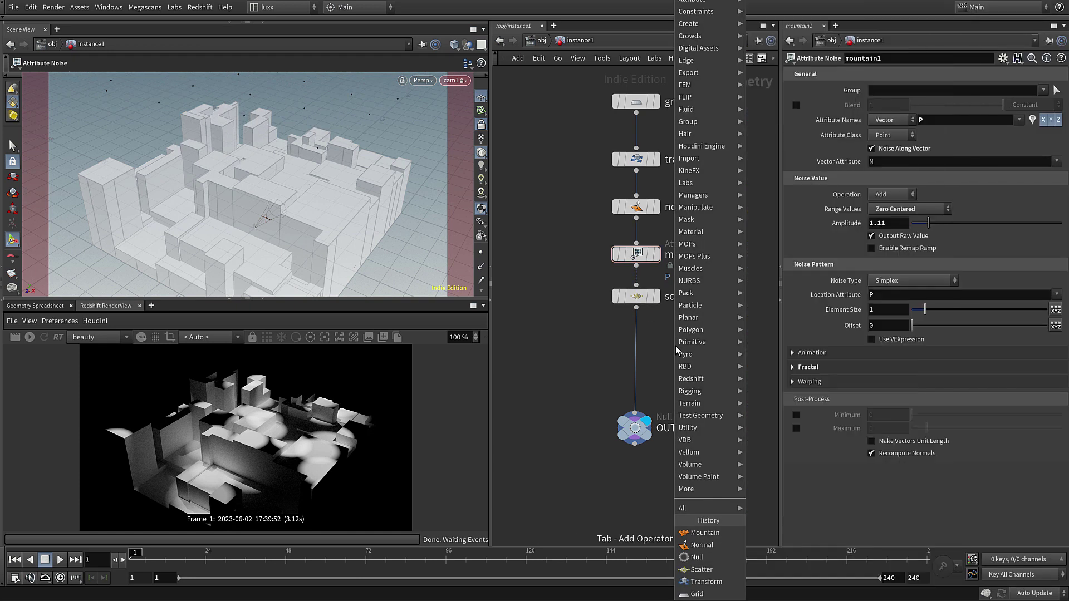
key(Return)
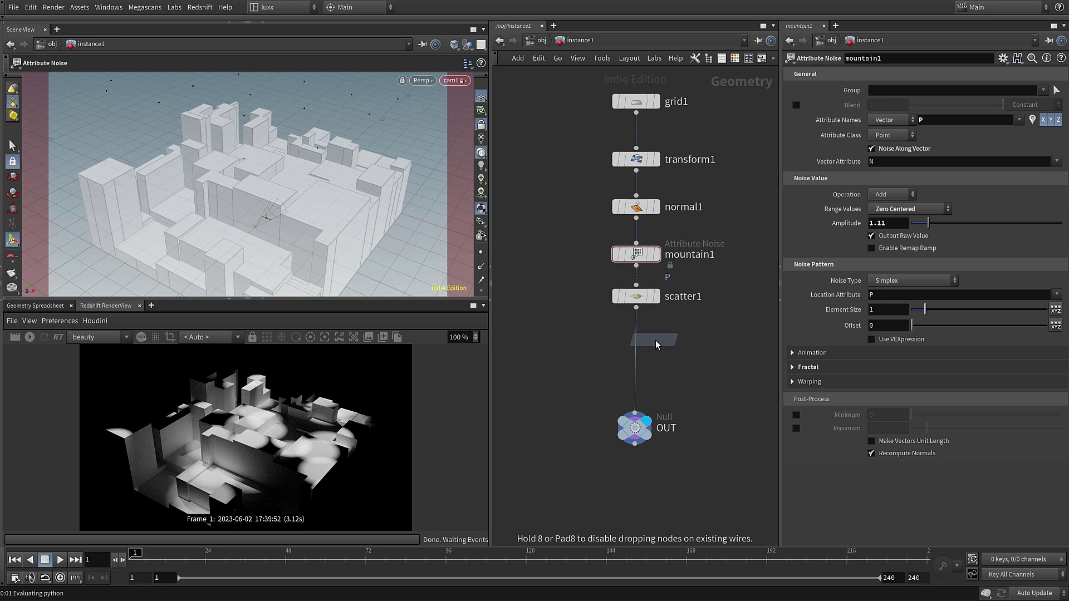
click(656, 342)
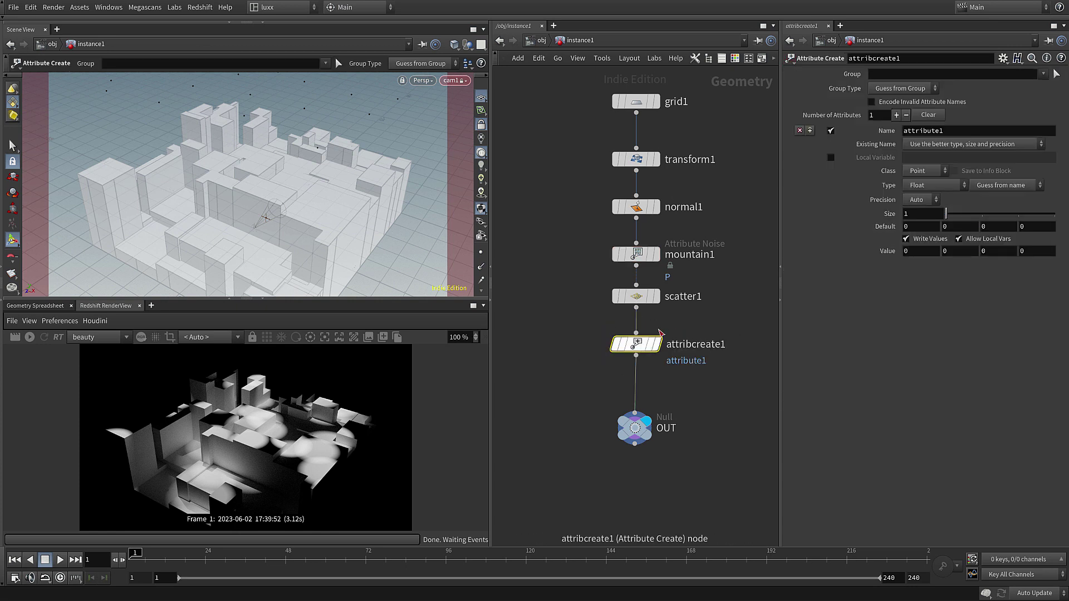
Name the attribcreate1 attribute instance with type String, and return to object level with its parameters pinned
key(ctrl+a)
text(instance)
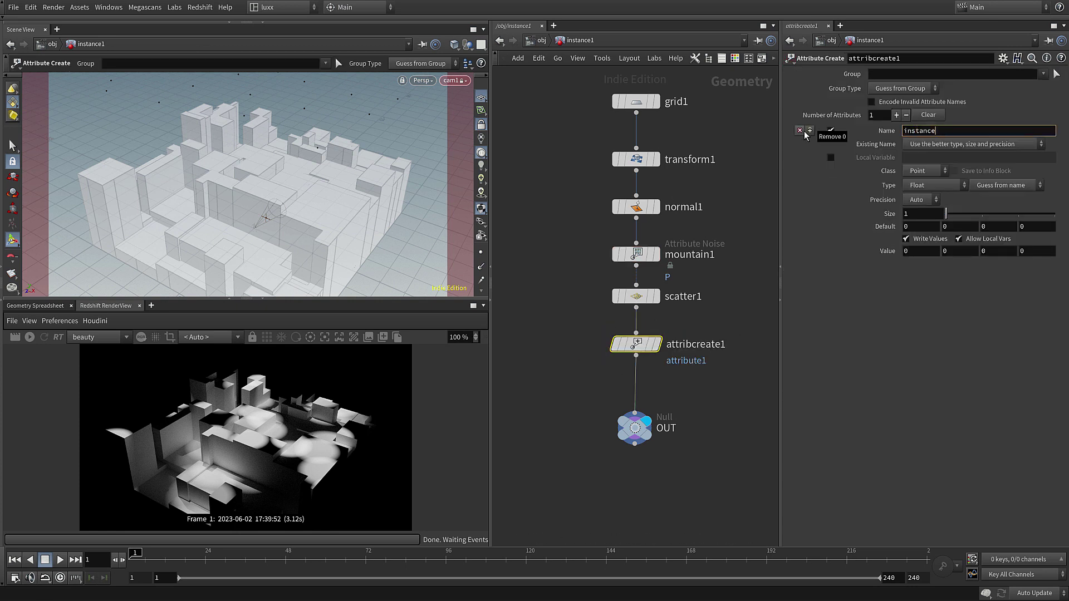
click(905, 184)
click(925, 233)
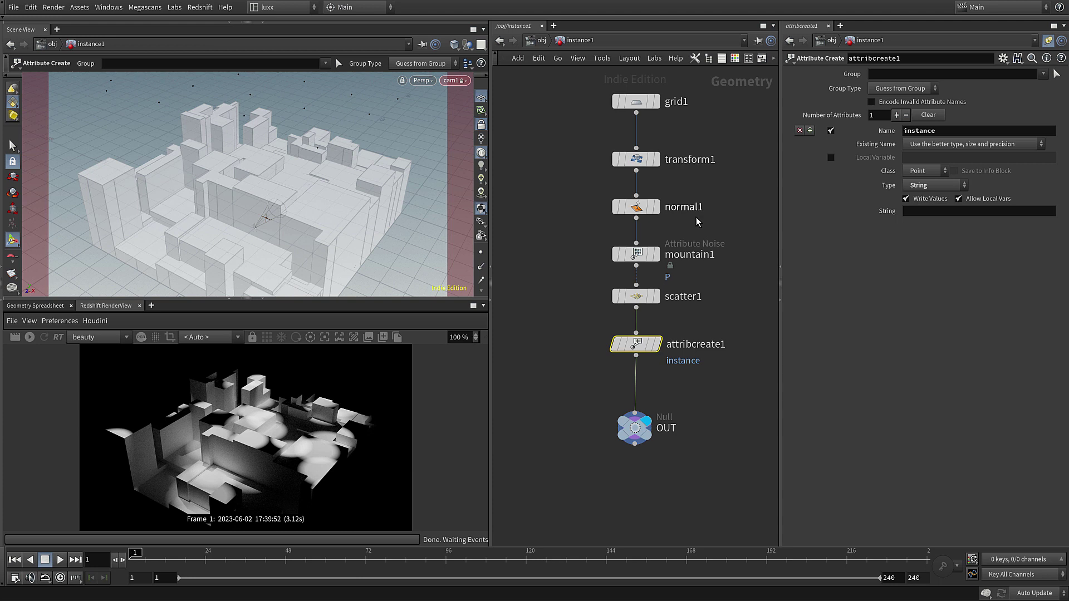
key(u)
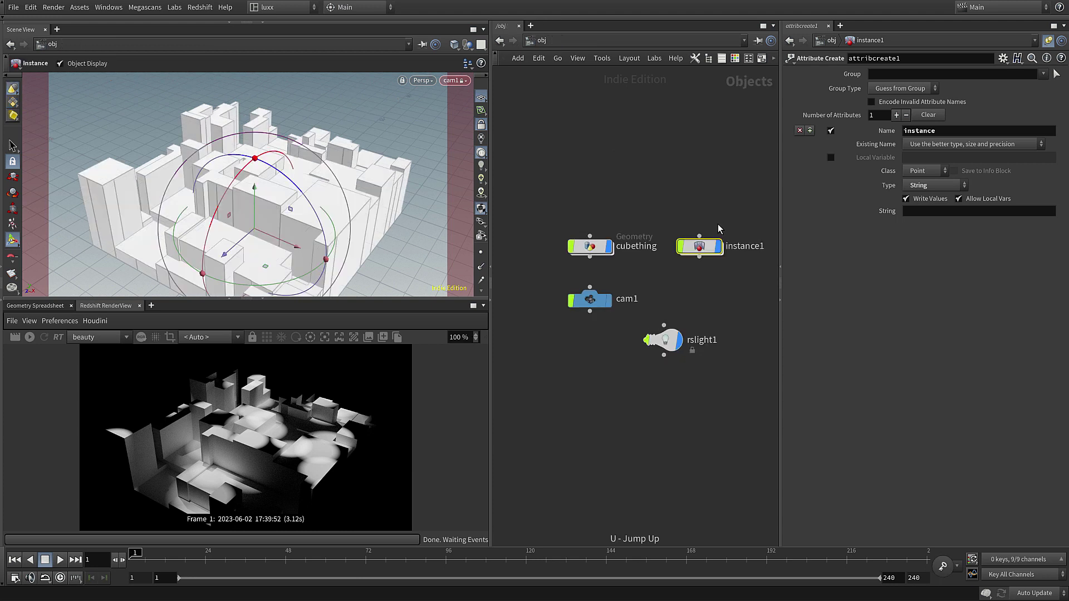
Set attribcreate1's String value to /obj/rslight1 and, with the parameters unpinned, check the node's info inside instance1
drag(924, 215, 924, 215)
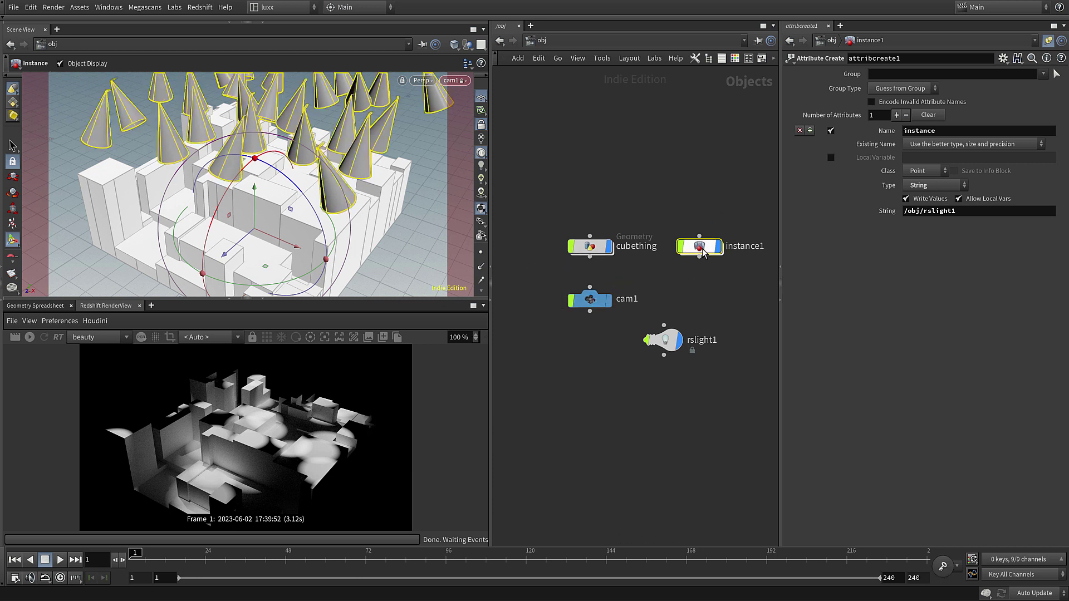
click(1048, 40)
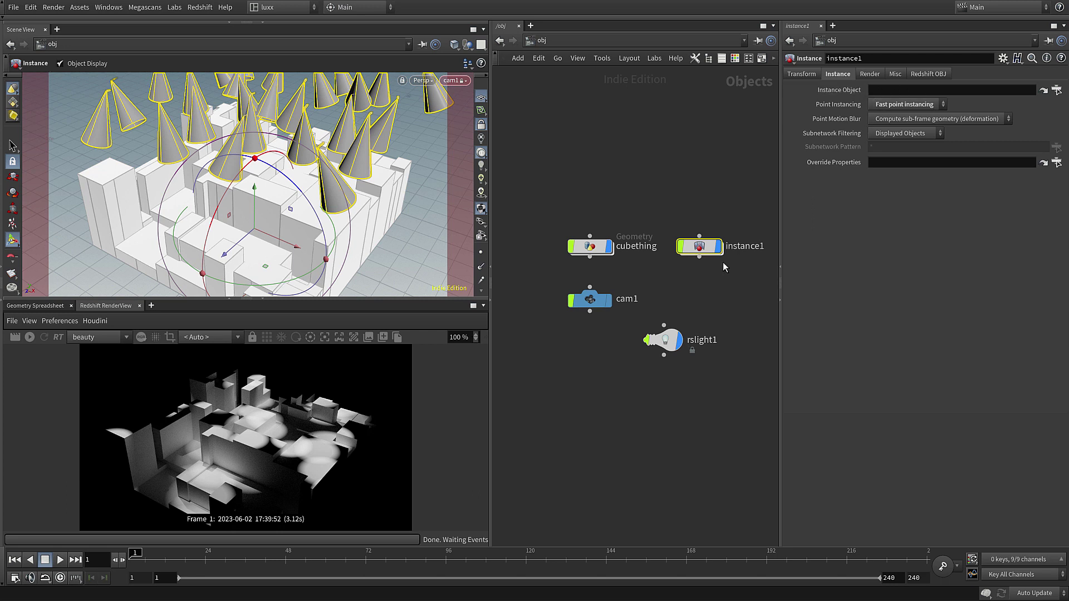
double_click(699, 246)
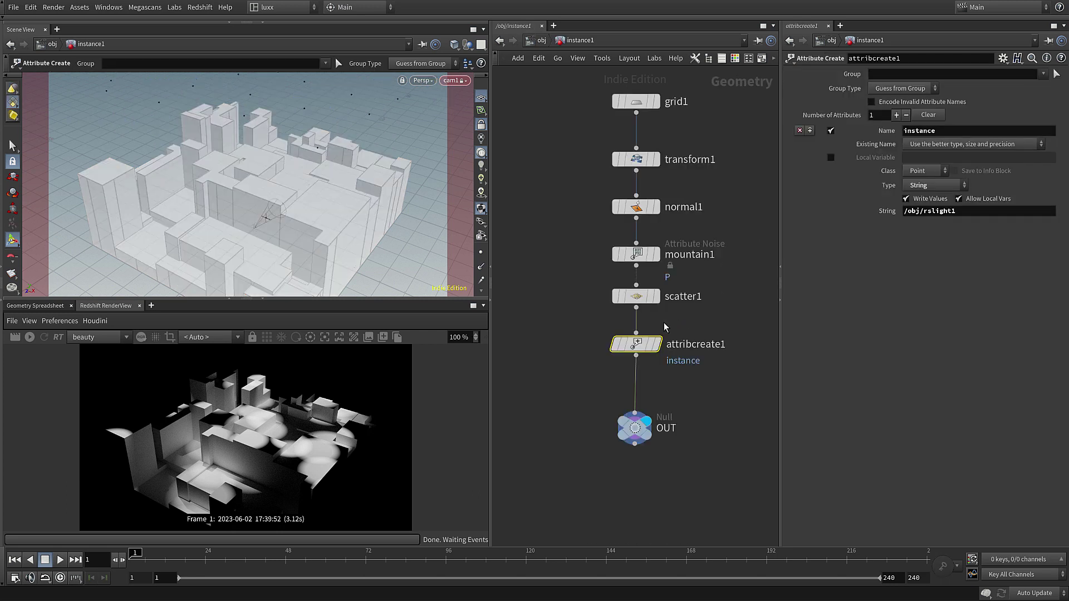
middle_click(638, 346)
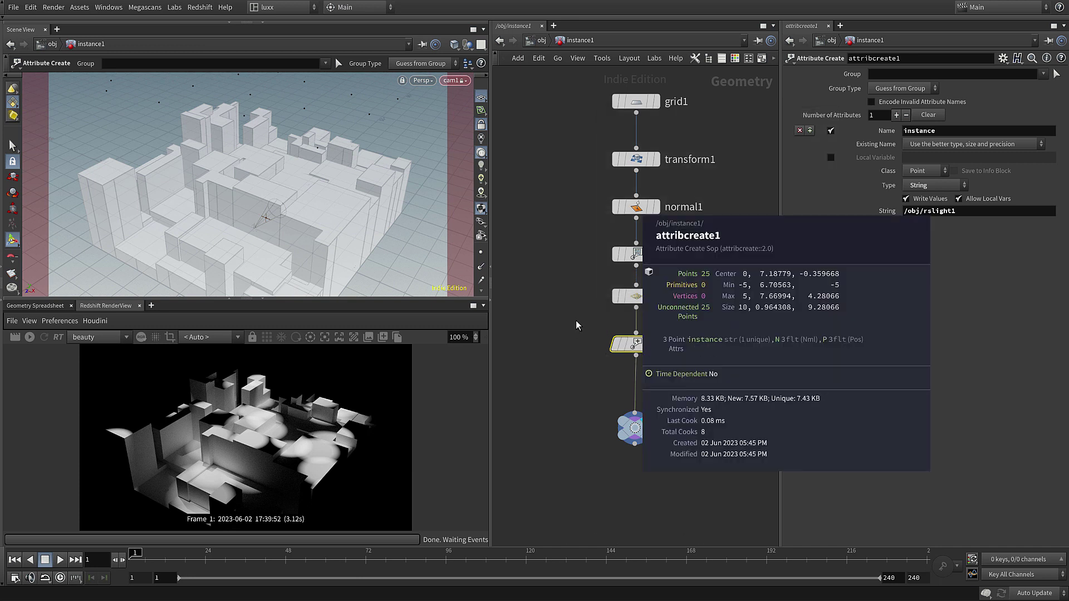
Insert an Attribute Randomize node between attribcreate1 and OUT with attribute name light_color, and run a test render
key(Tab)
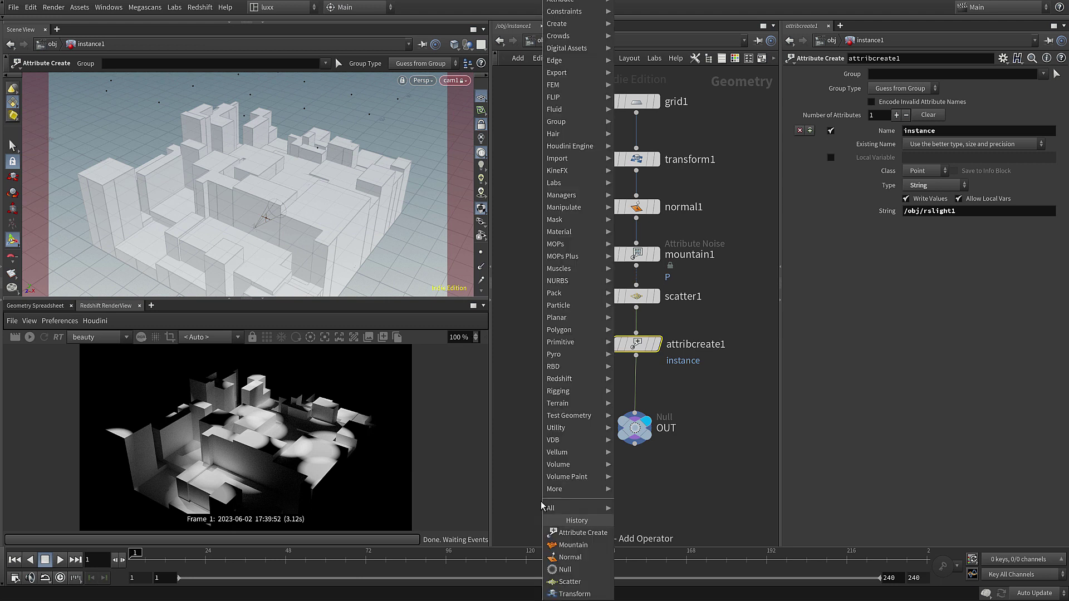
text(attribrand)
key(Return)
click(637, 385)
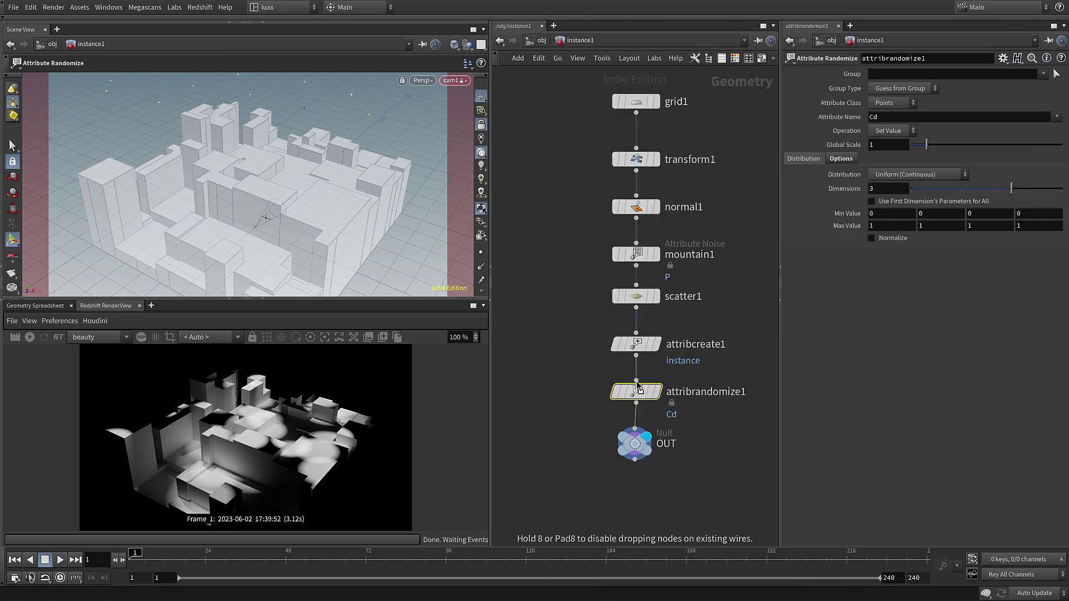
text(light_color)
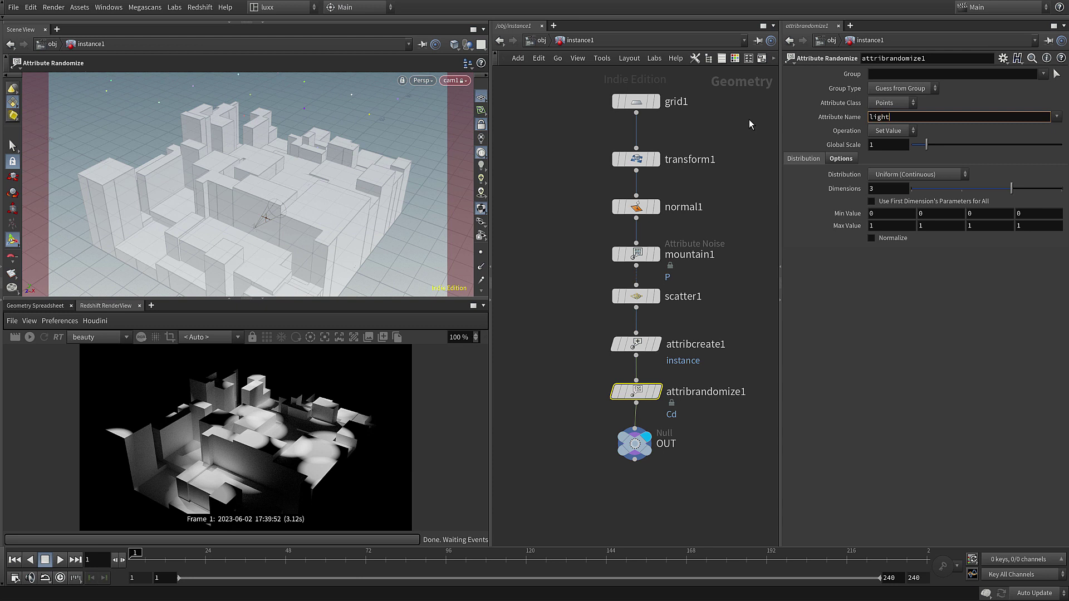
key(Return)
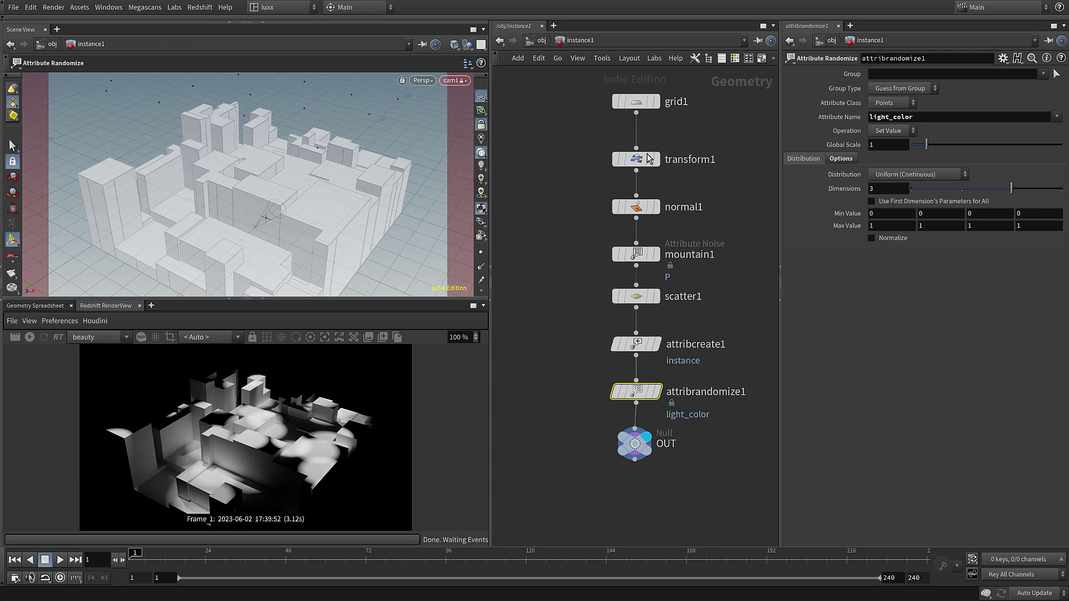
click(32, 341)
At object level, set instance1's Redshift Lights Instancing to Attributes support using individual shaders, and run the interactive render briefly
key(u)
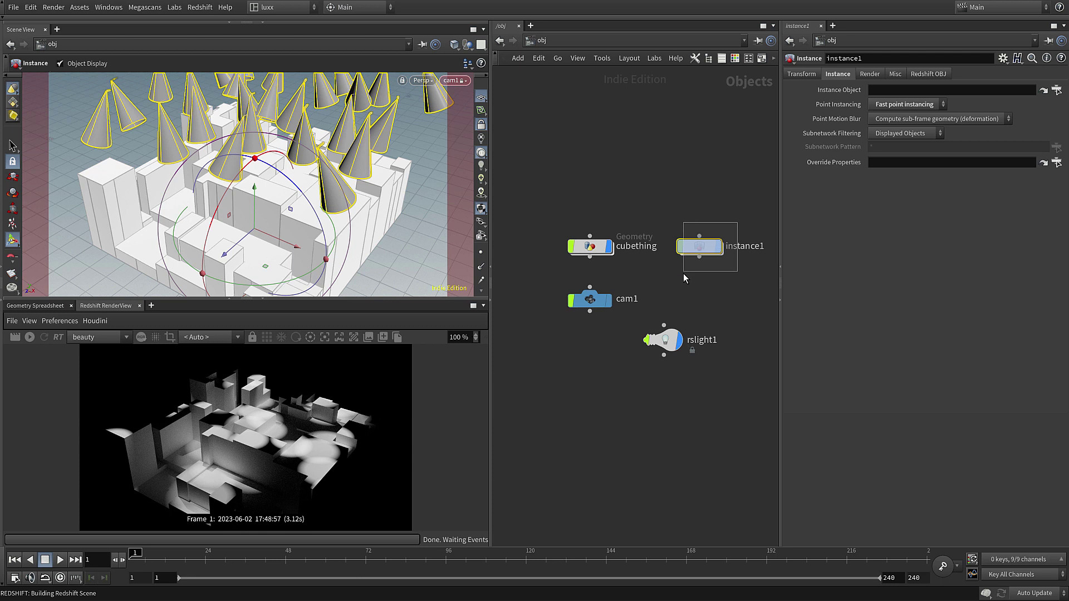
click(929, 74)
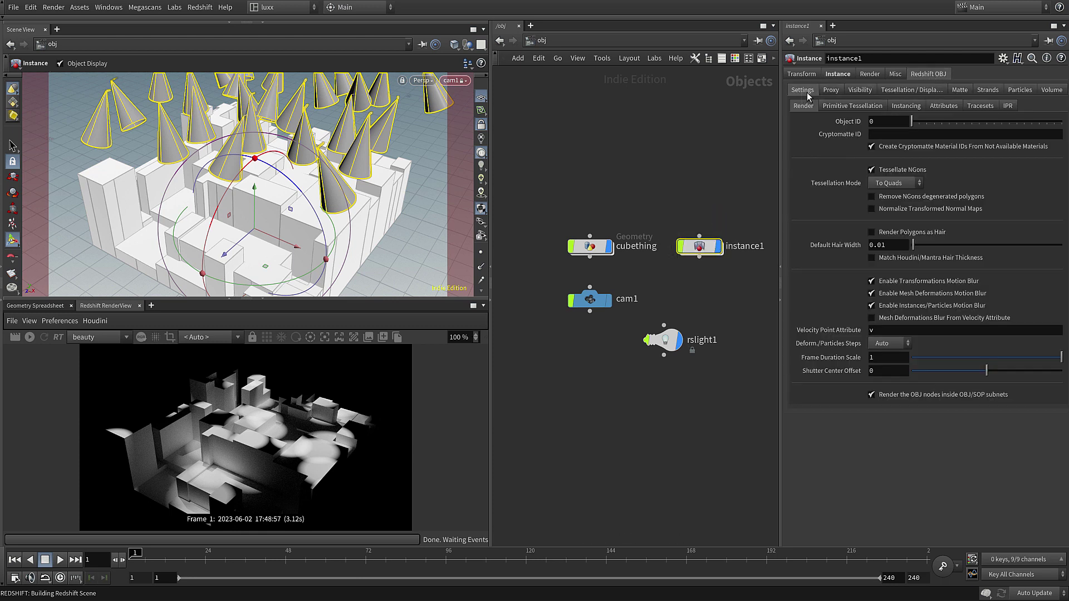
click(907, 106)
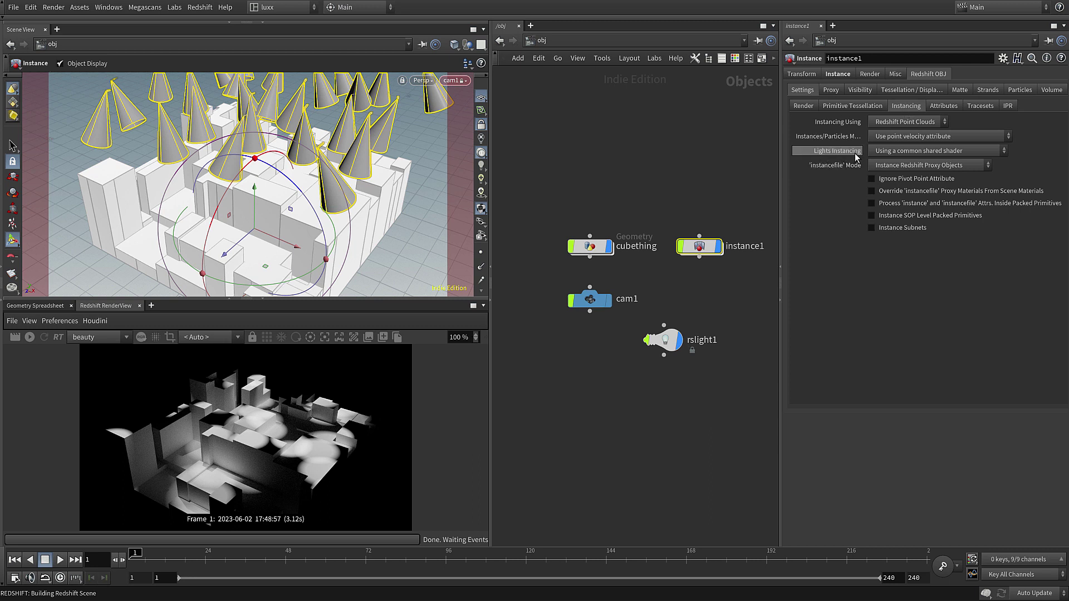
click(933, 150)
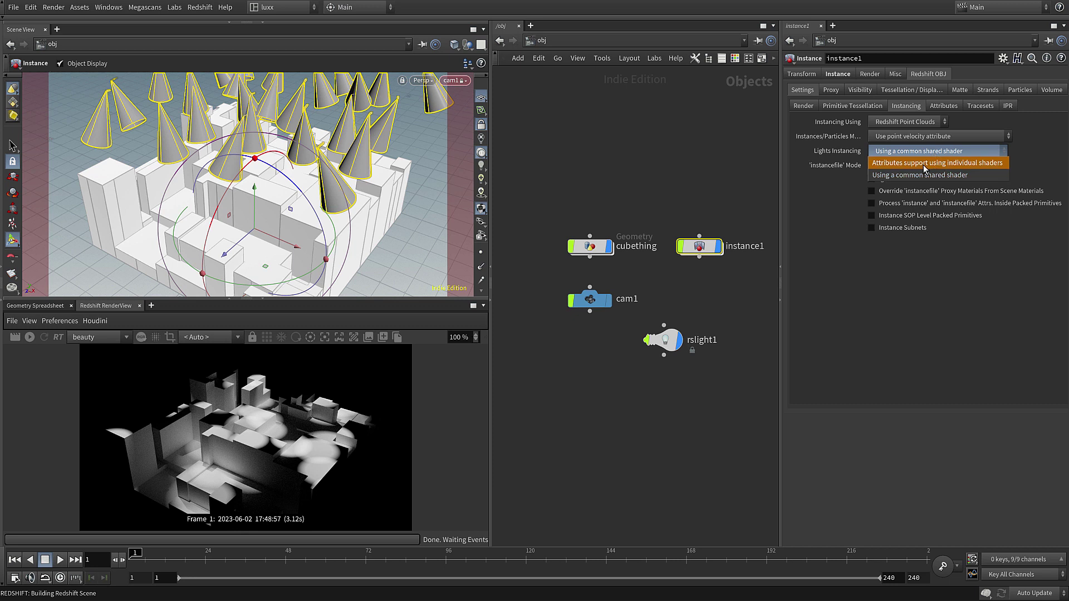
click(987, 164)
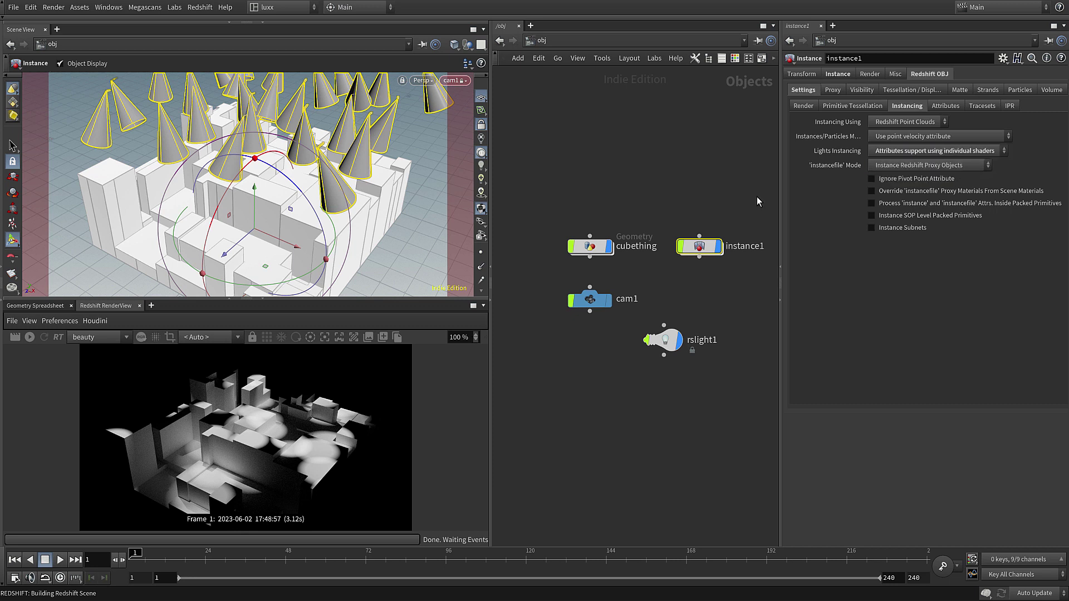
click(29, 337)
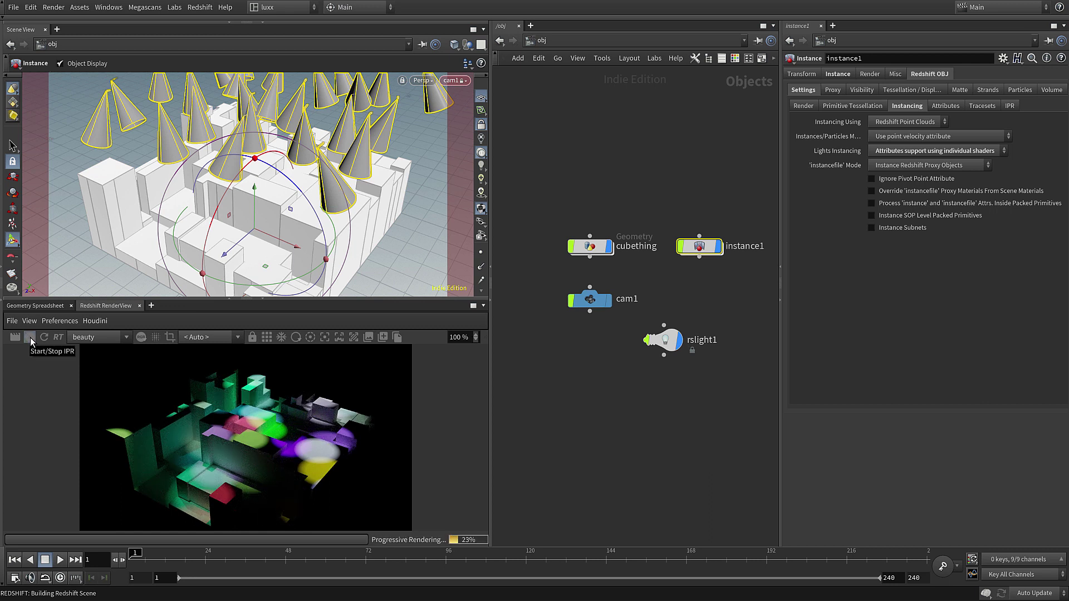
click(30, 337)
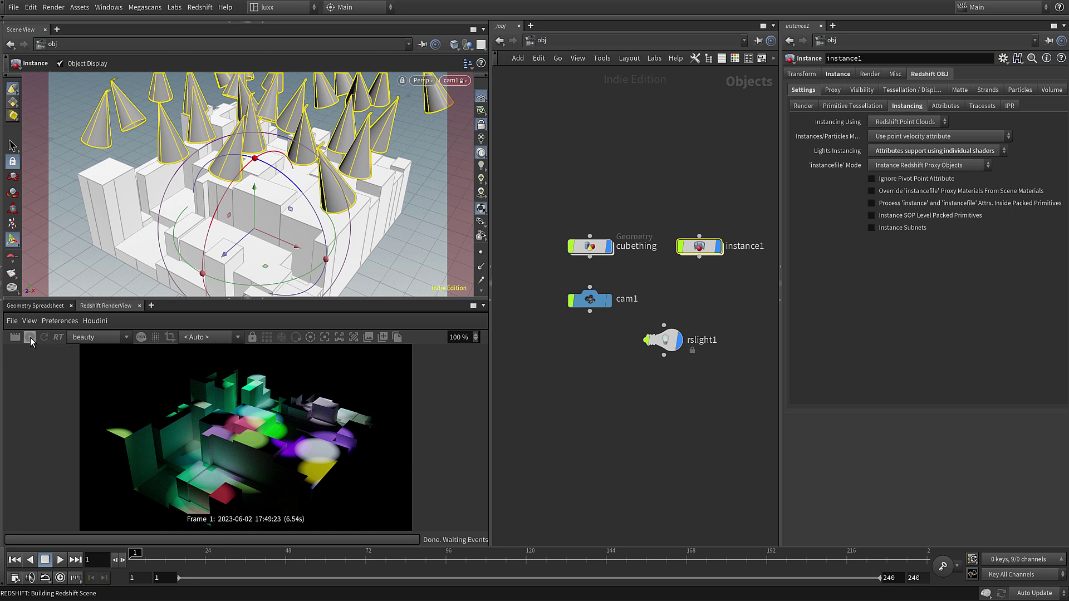
Make room above OUT inside instance1, and set attribrandomize1 to attribute Cd using the first dimension's parameters for all
double_click(700, 246)
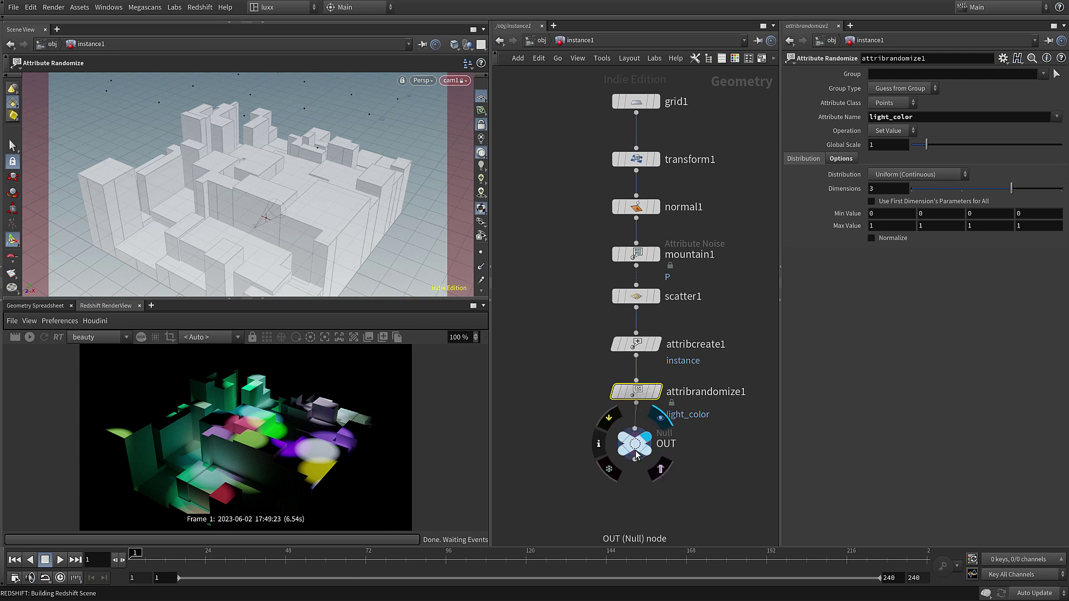
drag(634, 452, 638, 528)
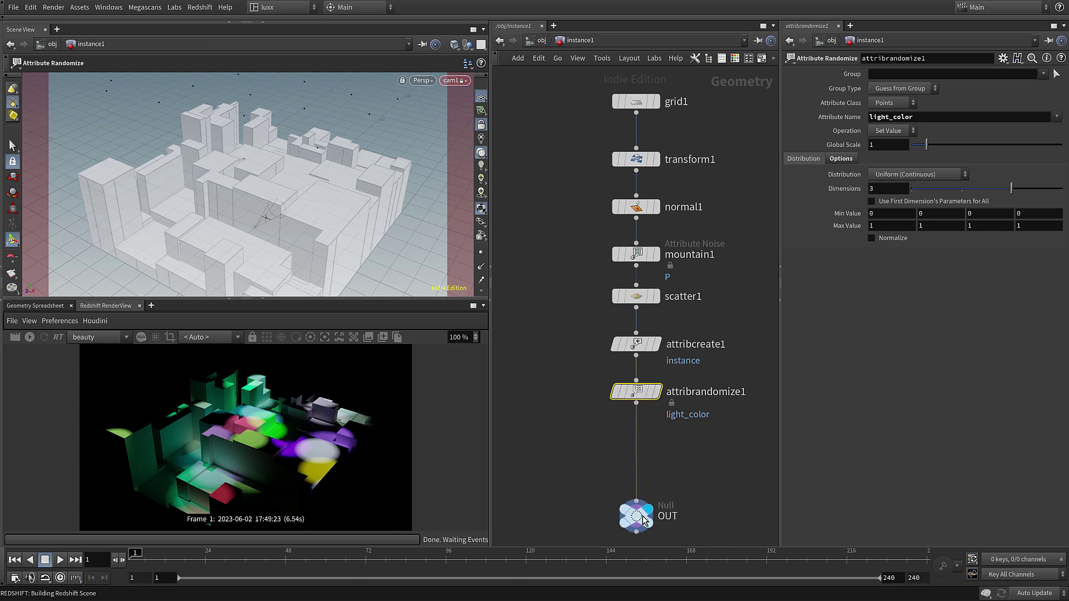
double_click(717, 392)
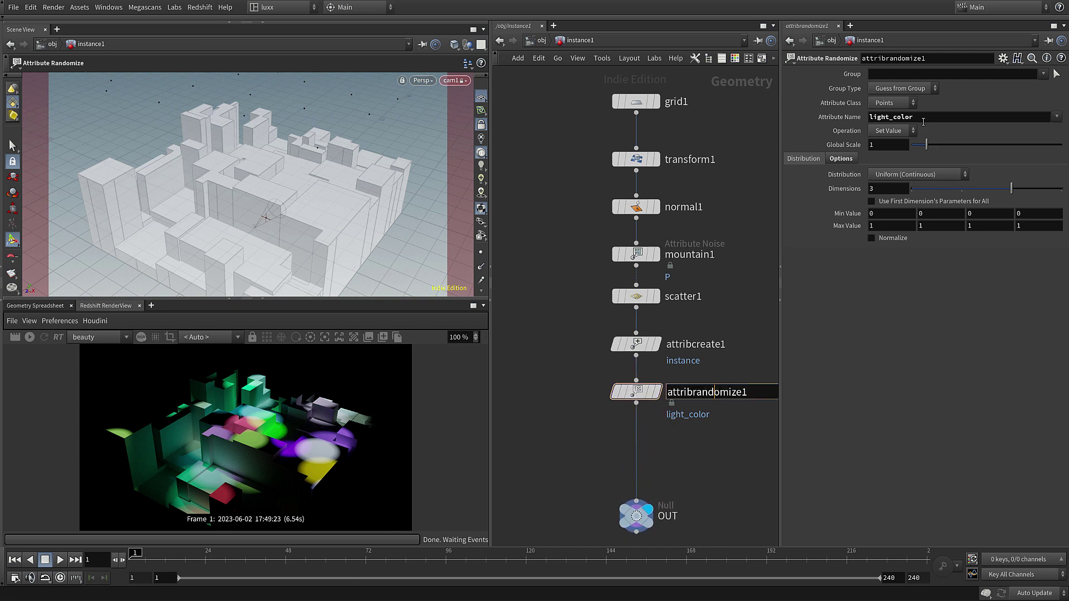
drag(916, 117, 825, 119)
text(Cd)
key(Return)
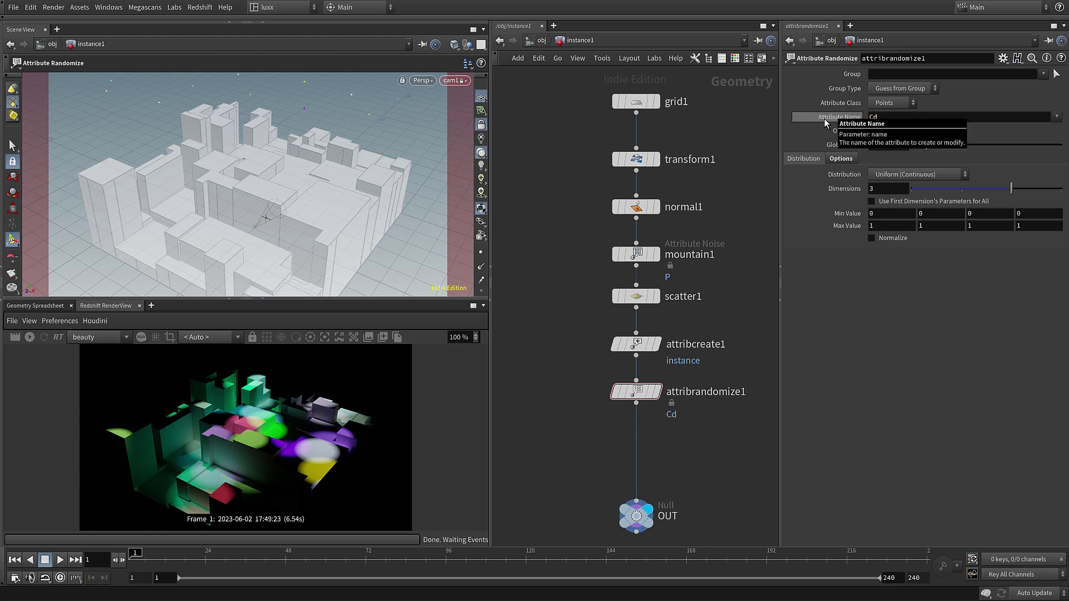
click(872, 201)
Insert a Color node between attribrandomize1 and OUT, with Color Type Ramp from Attribute driven by Cd
key(Tab)
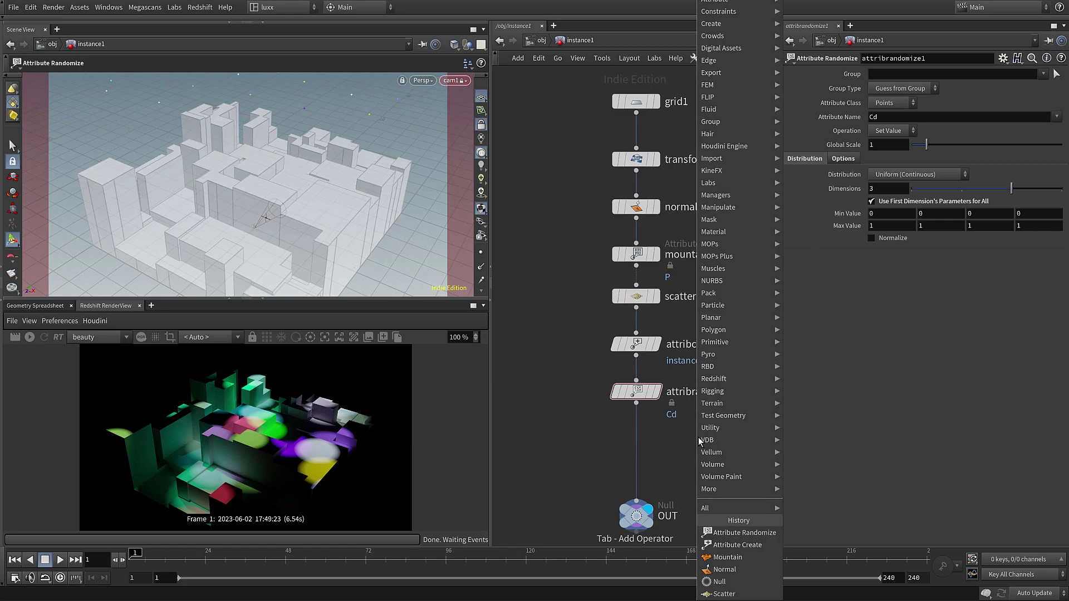
text(copy)
key(Return)
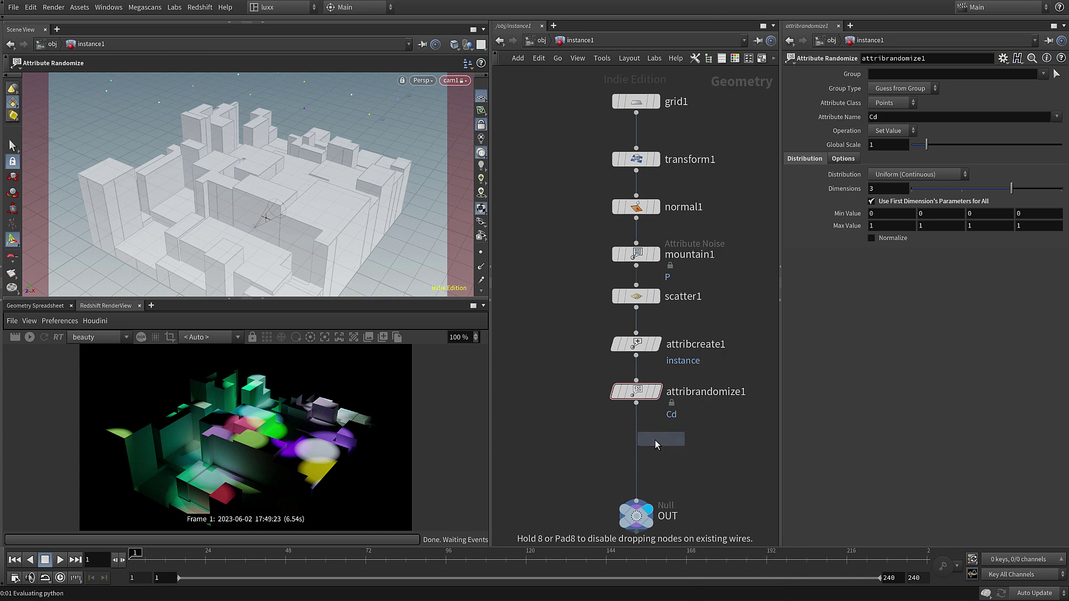
click(643, 440)
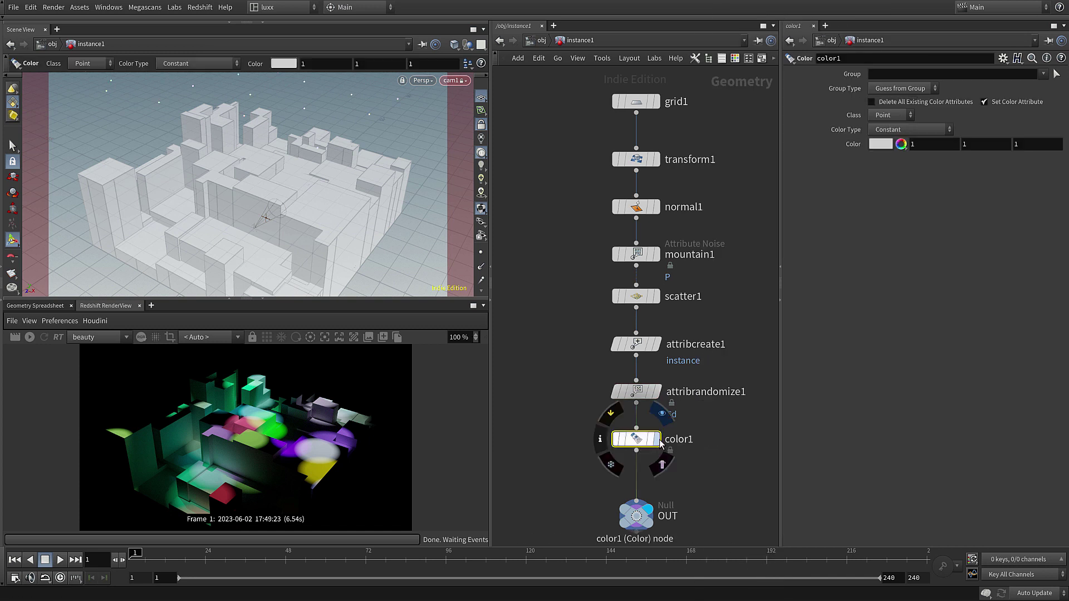
click(907, 129)
click(924, 178)
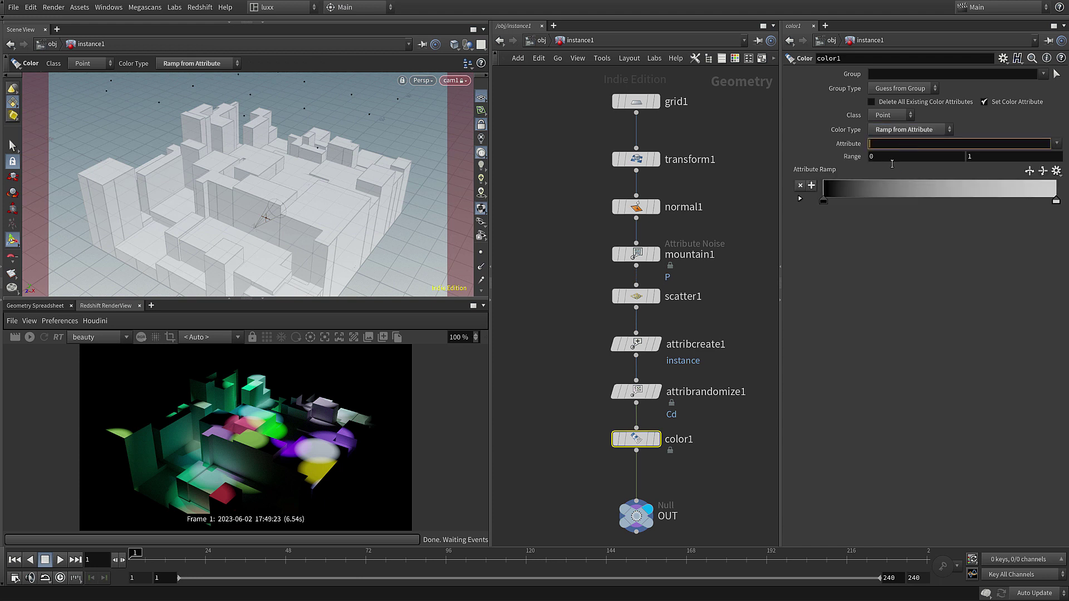
text(Cd)
key(Return)
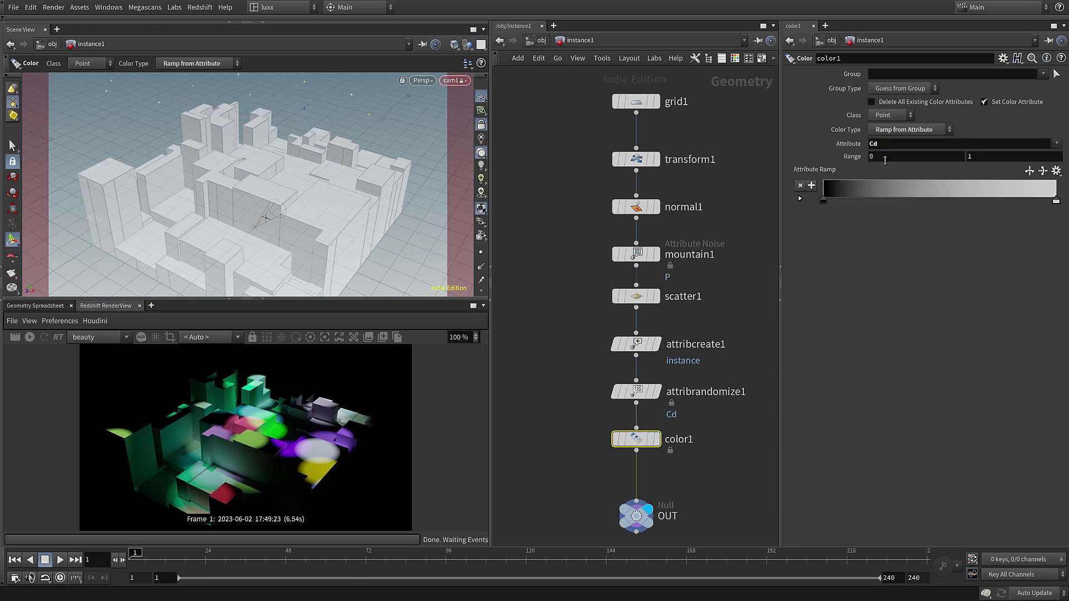
Apply the blue-to-yellow preset to color1's ramp, remove its two end points, and move the purple and orange points to the ends
click(1057, 171)
click(1062, 269)
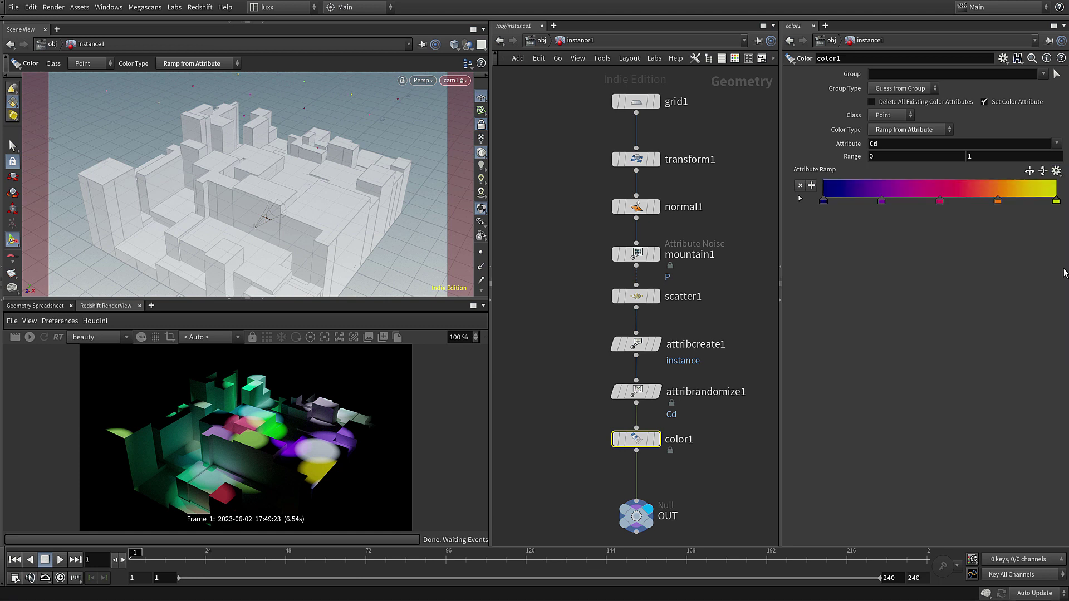
drag(823, 201, 817, 216)
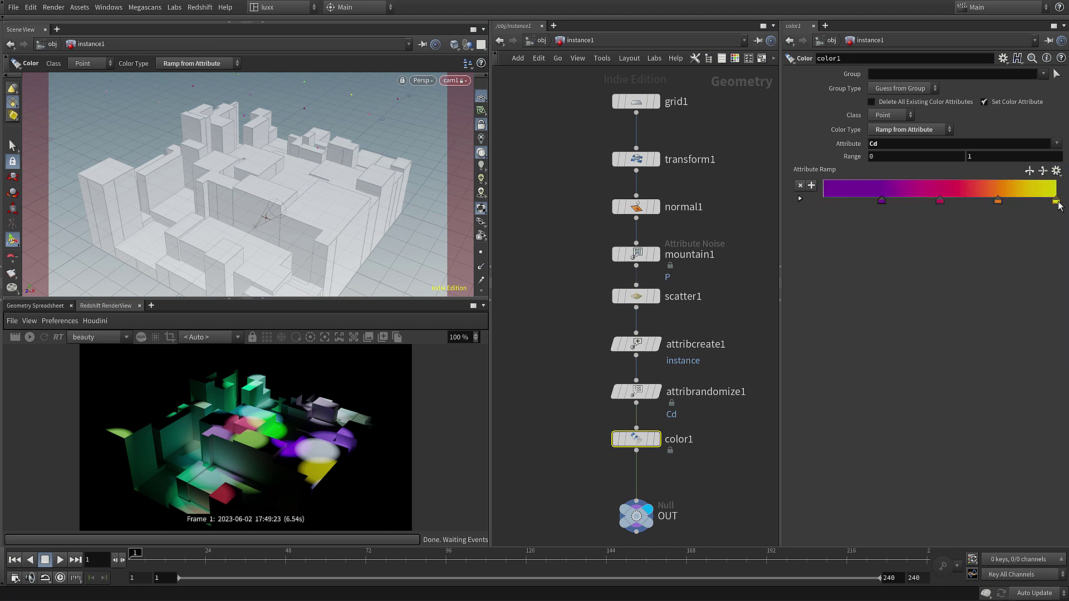
drag(1057, 200, 1057, 225)
drag(998, 201, 1056, 202)
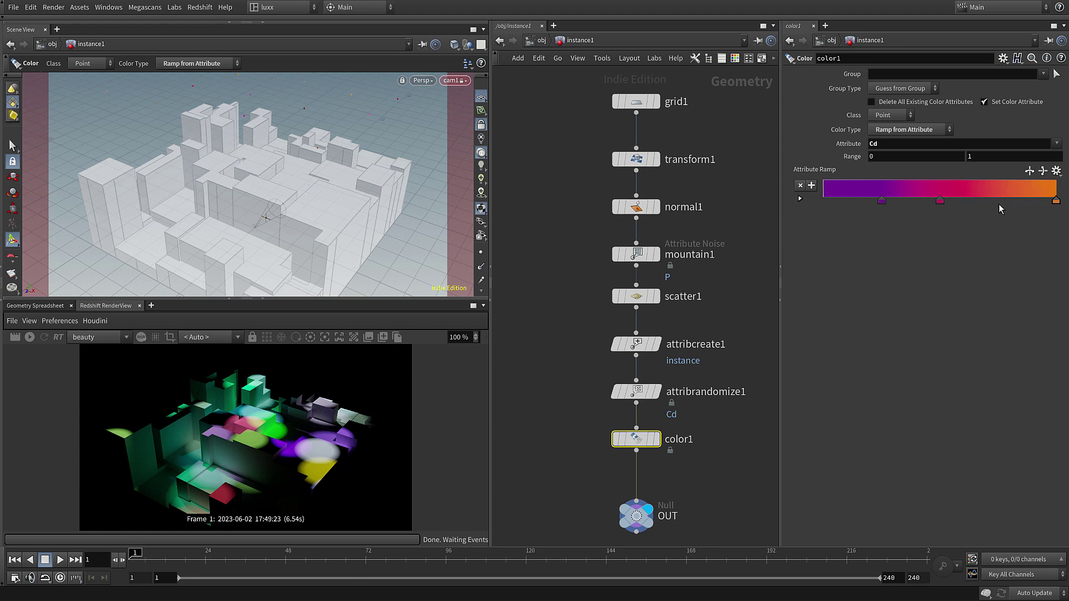
drag(882, 200, 823, 202)
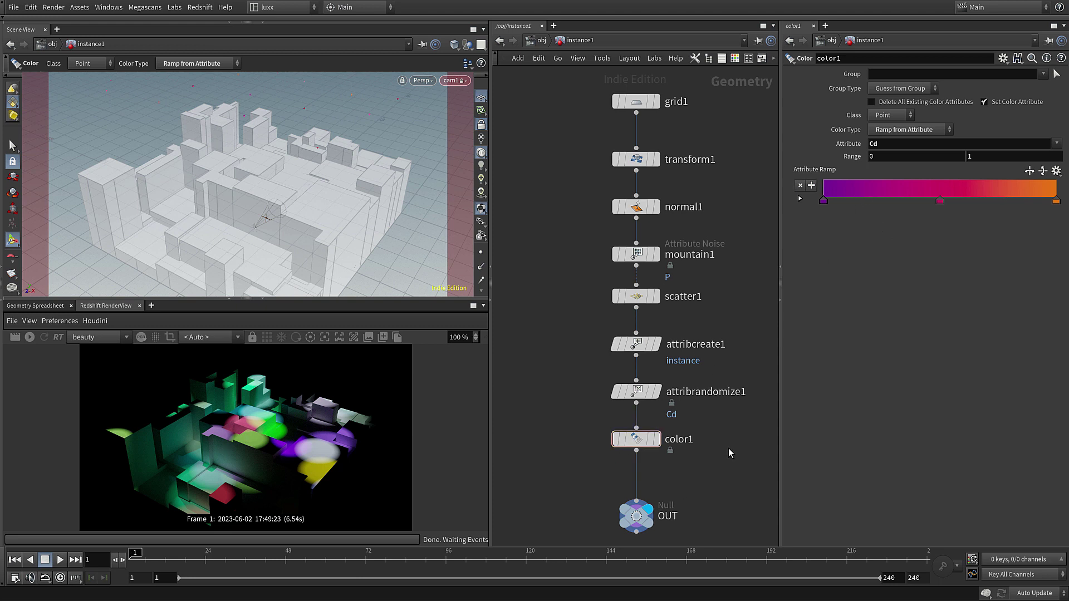
Insert an Attribute Rename node between color1 and OUT that renames the point attribute Cd to light_color
key(Tab)
key(Return)
click(639, 488)
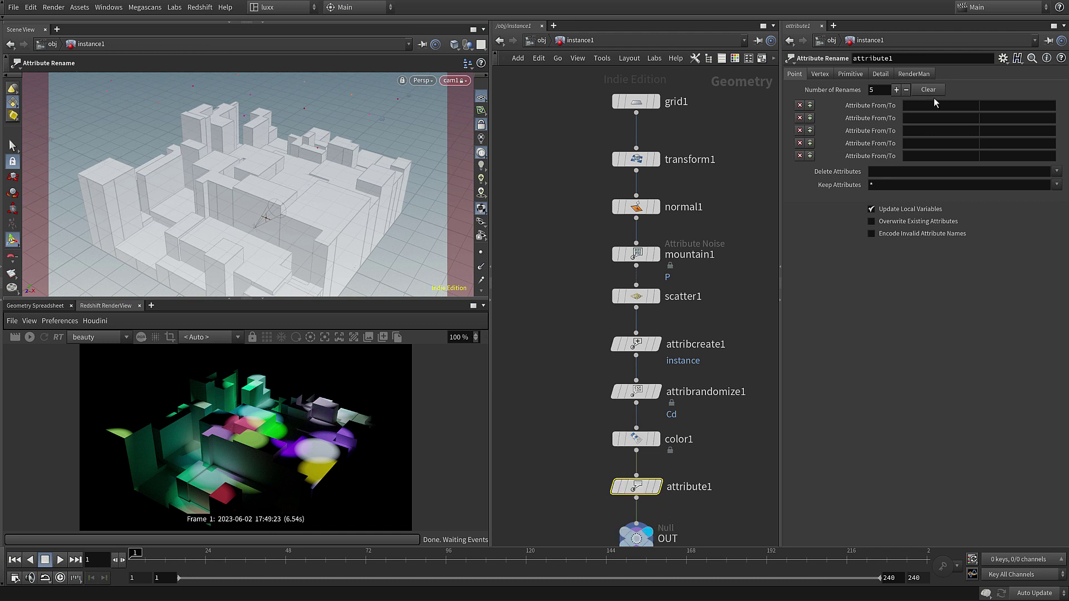
click(922, 106)
key(Tab)
text(light_colo)
click(866, 359)
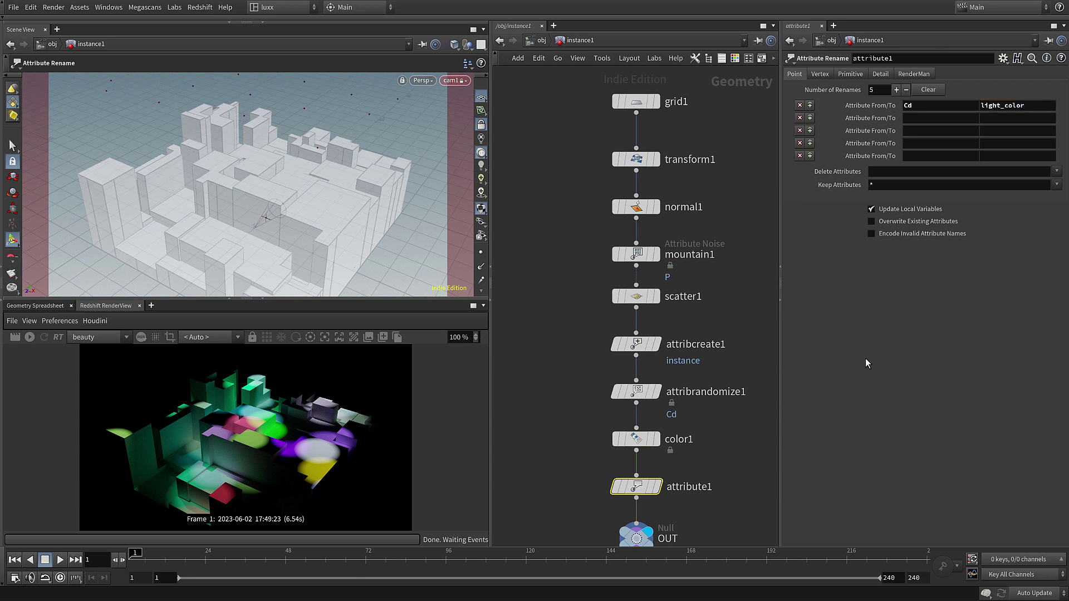
Return to object level, deselect instance1, and start the interactive render to preview the ramp-coloured lights
key(u)
click(755, 459)
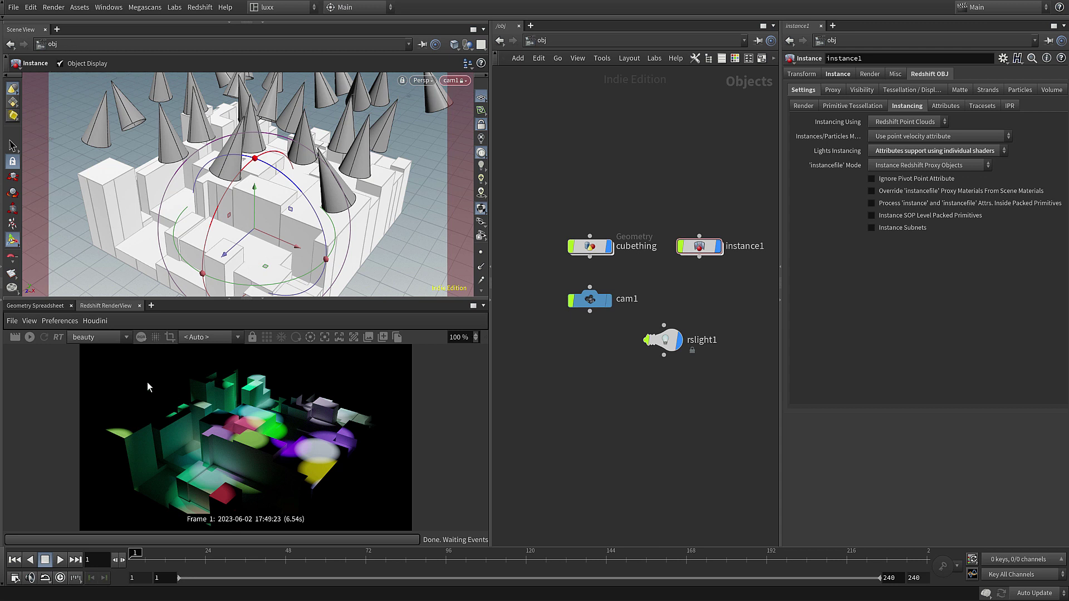
click(31, 336)
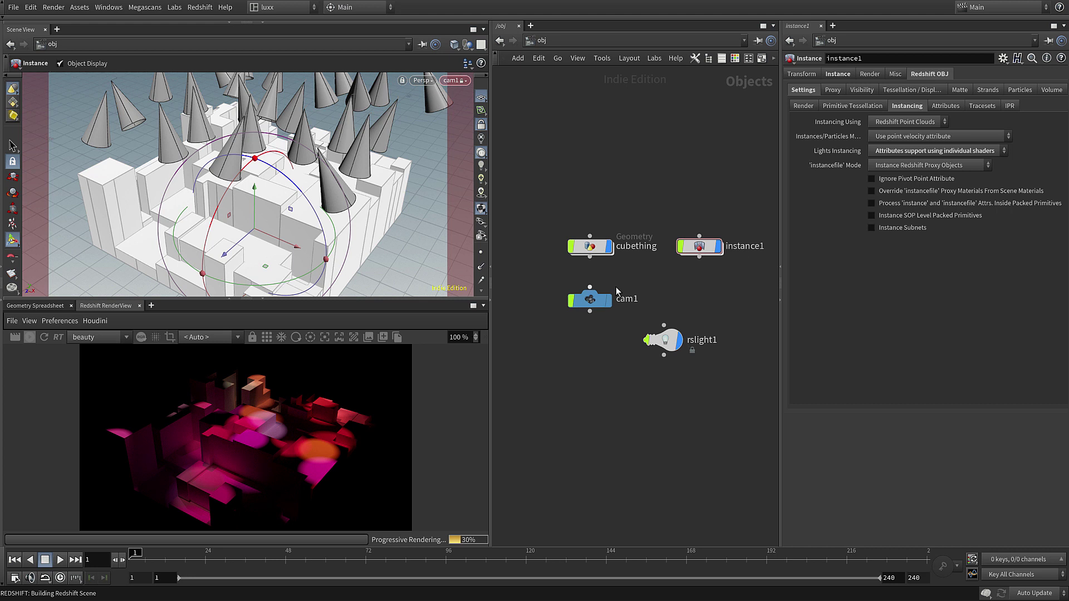
Open color1 inside instance1 and display its middle ramp point's colour as HSV values
double_click(700, 246)
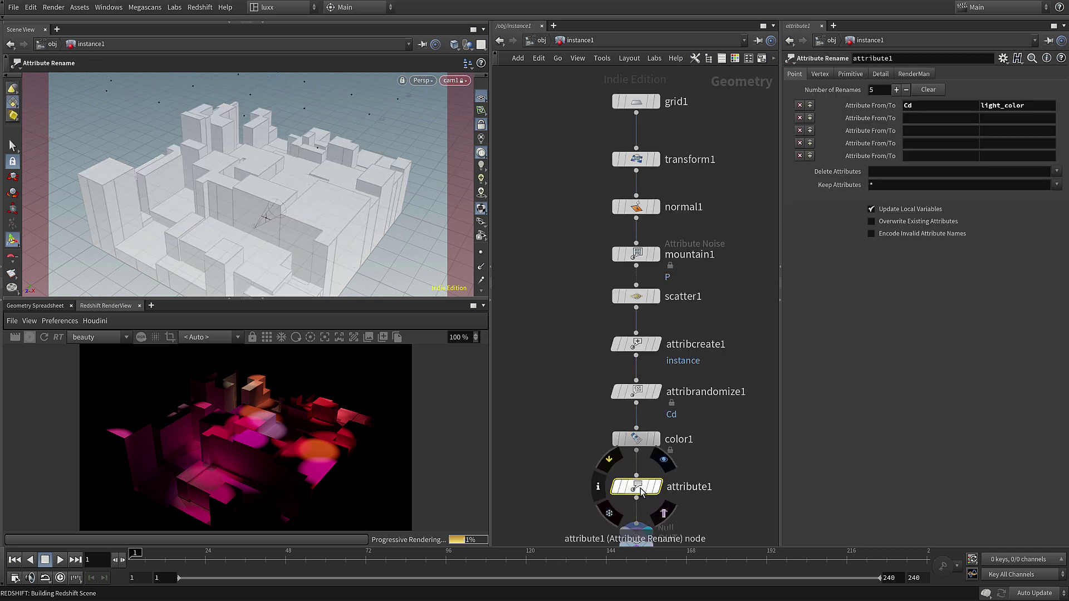
click(636, 439)
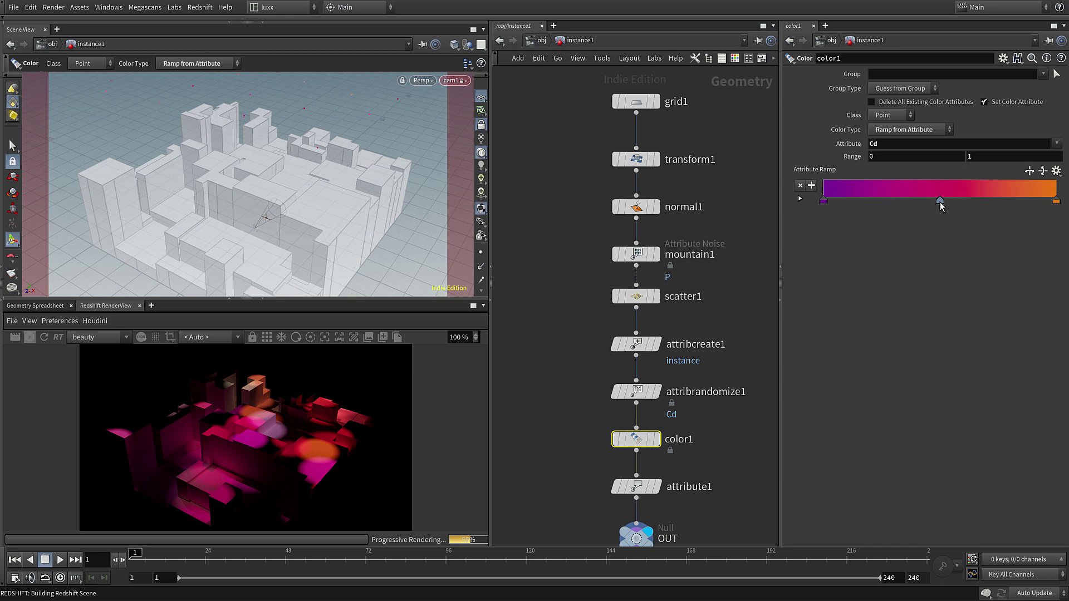
click(800, 199)
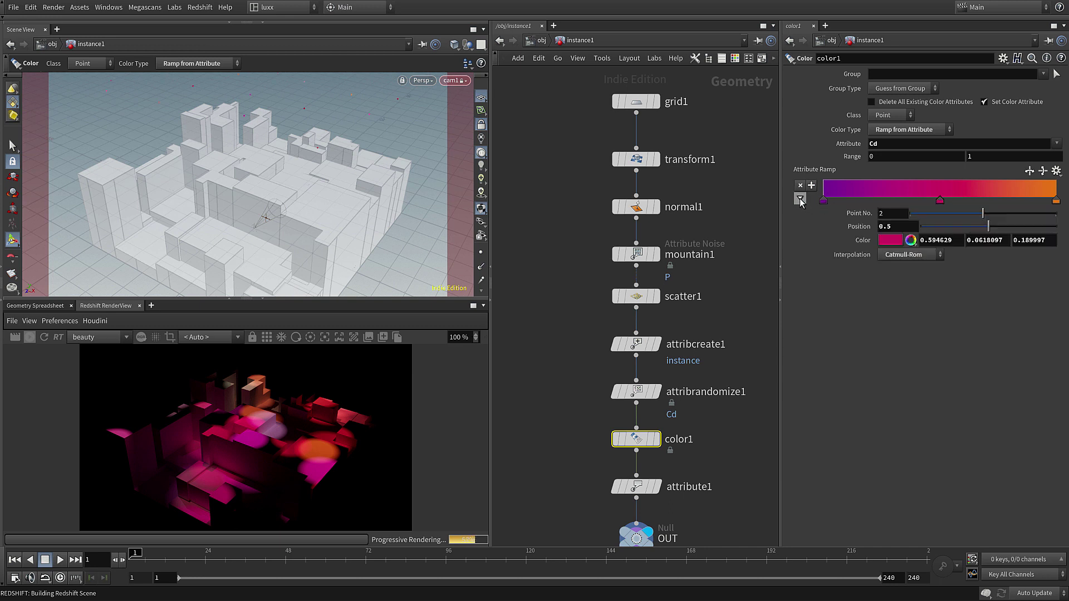
click(911, 240)
Try a hue of 180 on the middle point of color1's ramp, and undo the change
double_click(936, 239)
text(180)
key(Return)
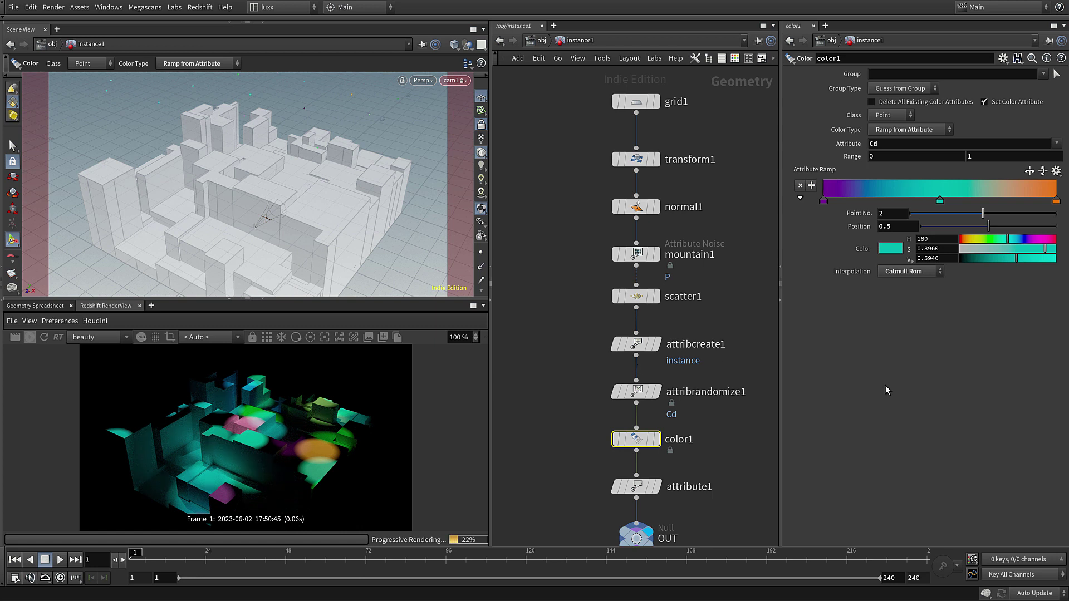
key(ctrl+z)
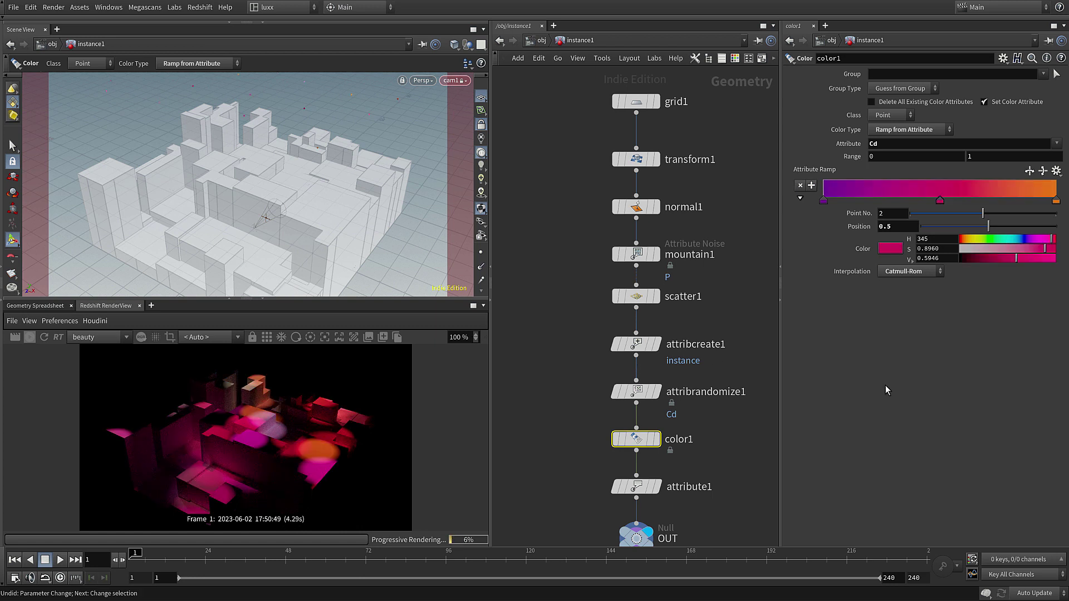
Brighten the purple point at ramp position 0 to a V of about 0.676, and return to object level with nothing selected
click(823, 200)
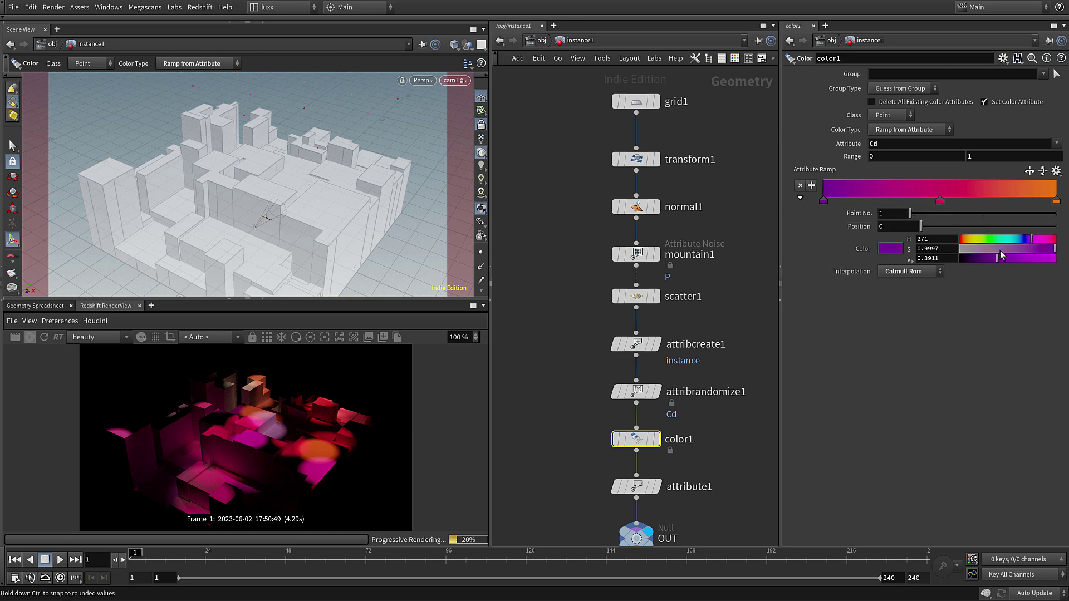
drag(998, 257, 1025, 260)
key(u)
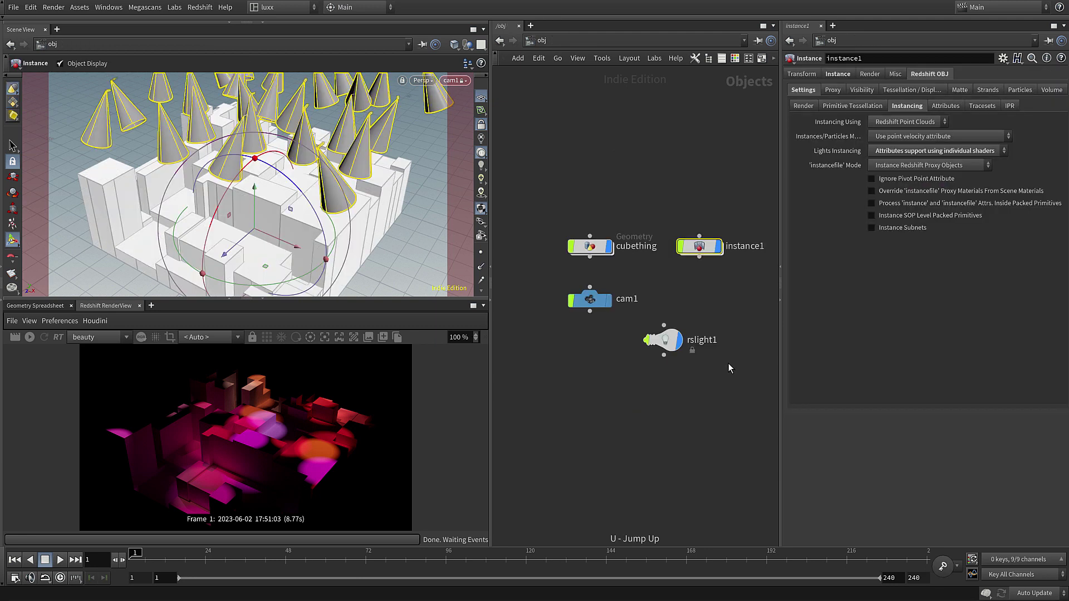
click(616, 363)
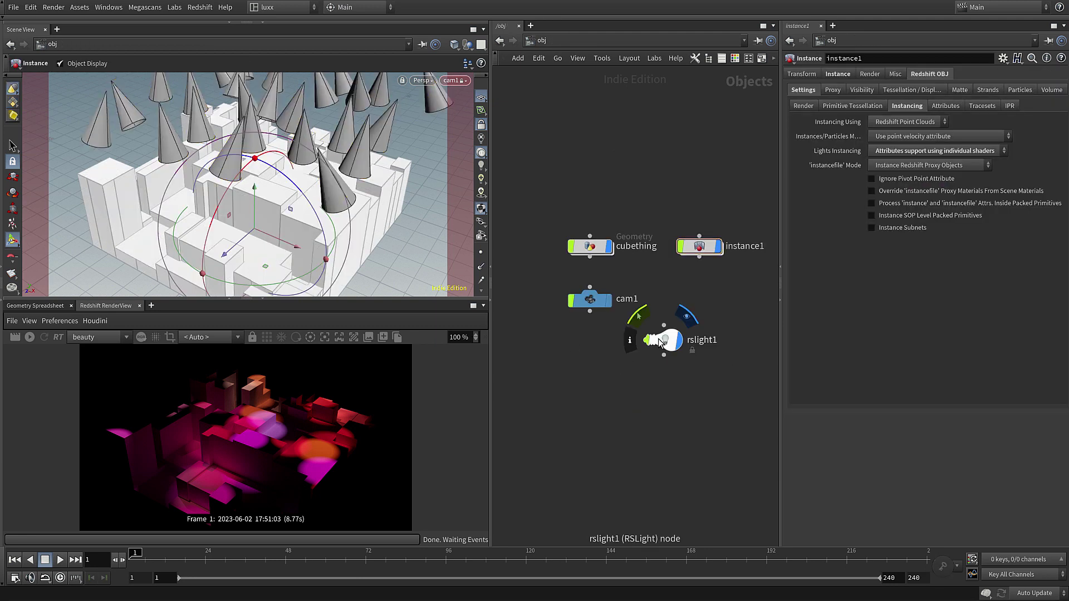
Duplicate rslight1 below itself and set the copy's spot Cone Angle to 20
click(668, 341)
alt+drag(671, 342, 671, 404)
double_click(889, 358)
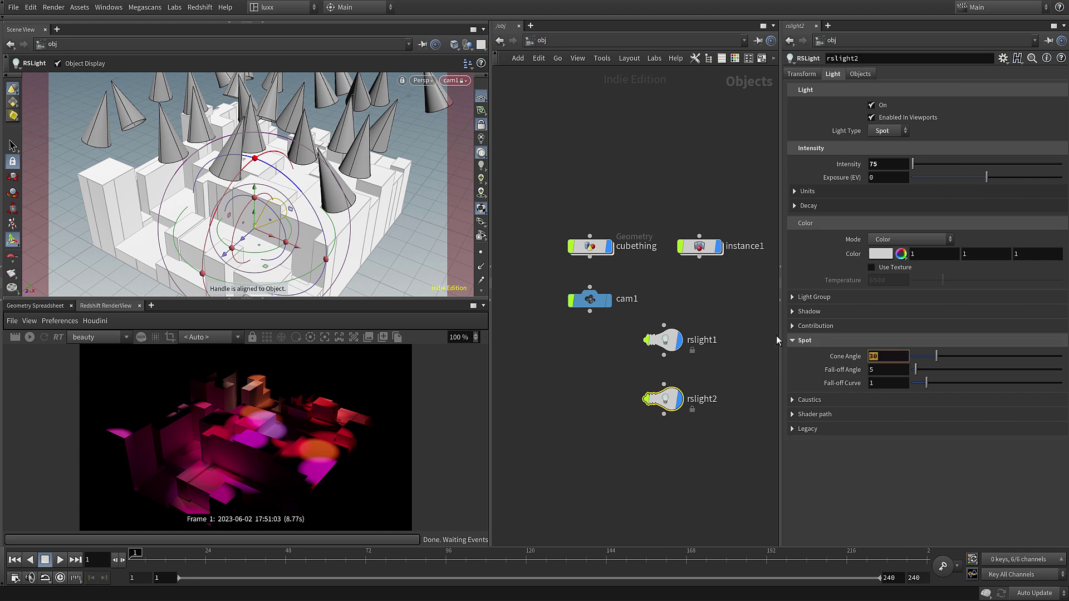
text(20)
key(Return)
Set the spot Cone Angle of rslight1 to 40
click(669, 340)
double_click(888, 358)
text(40)
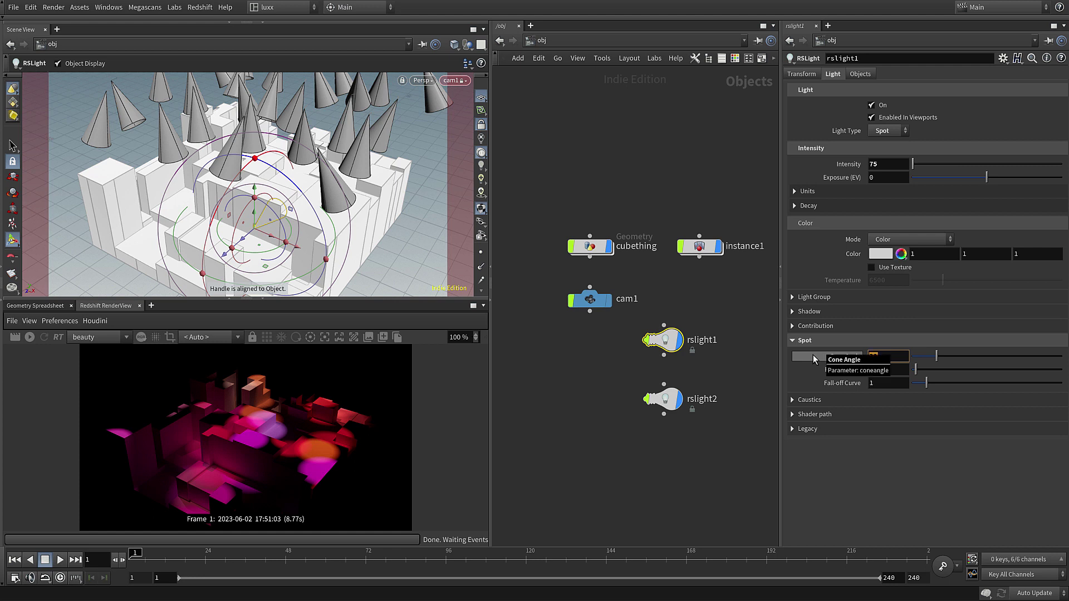
key(Return)
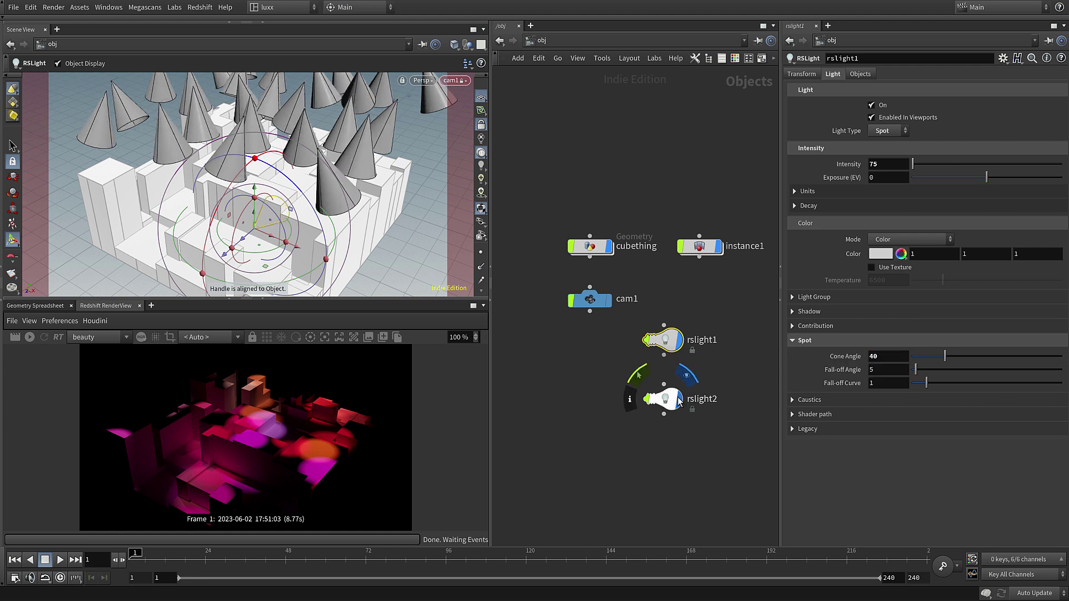
Bypass the attribcreate1 node inside instance1
double_click(698, 245)
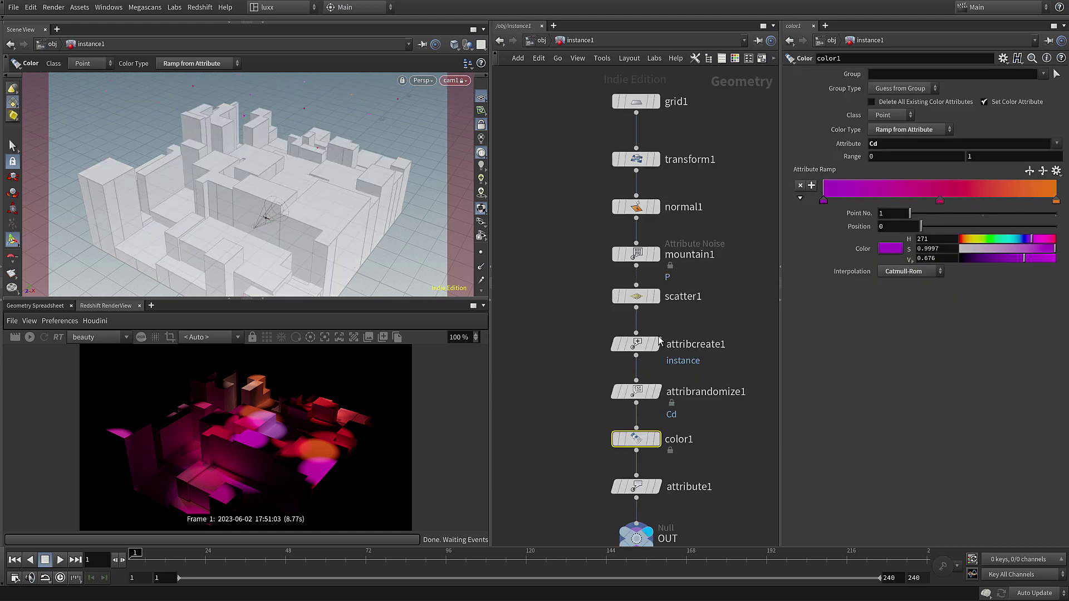
click(674, 349)
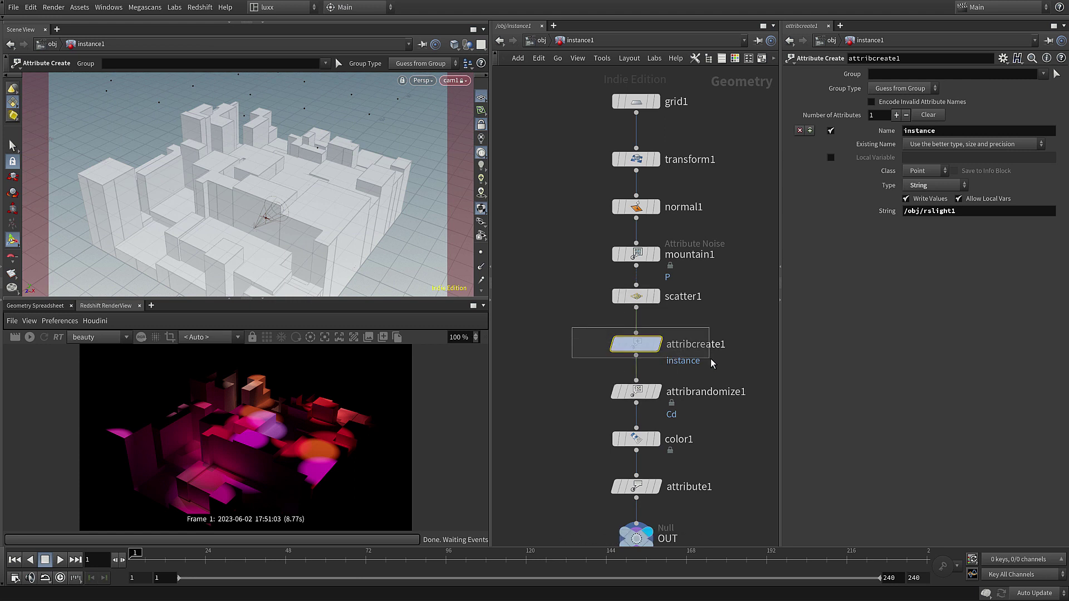
click(609, 317)
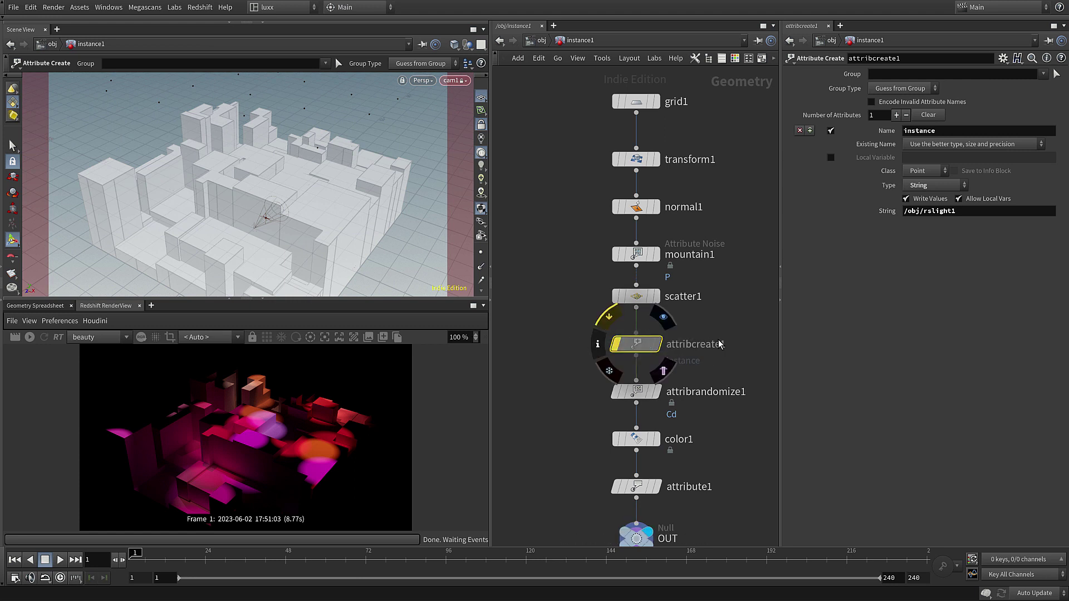
Insert an Attribute Randomize node between attribcreate1 and attribrandomize1, with Attribute Name instance
middle_drag(725, 358, 742, 246)
drag(653, 280, 653, 317)
key(Tab)
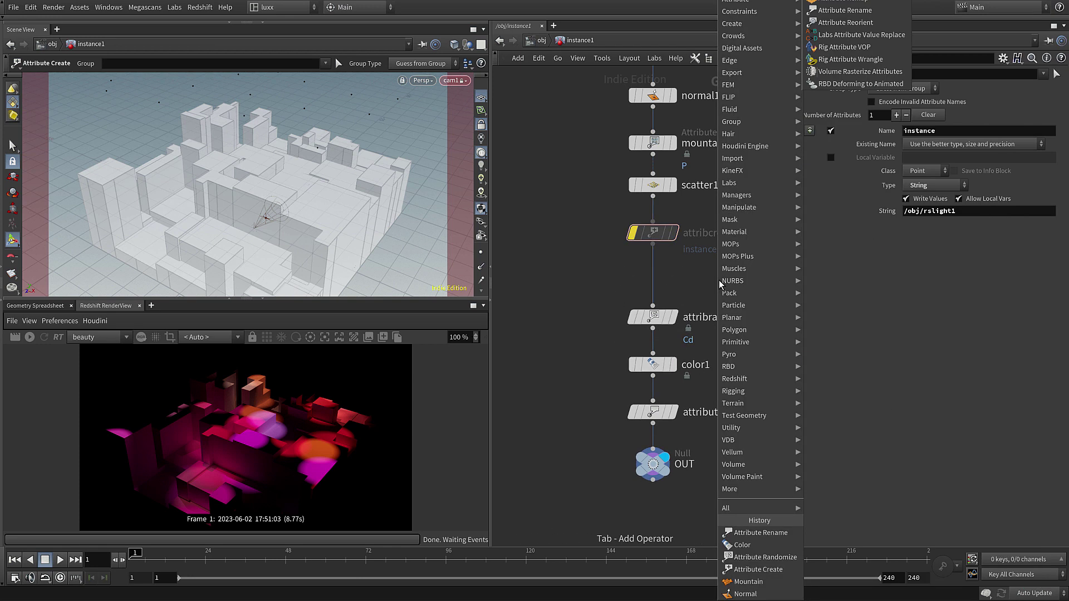
click(720, 280)
click(653, 276)
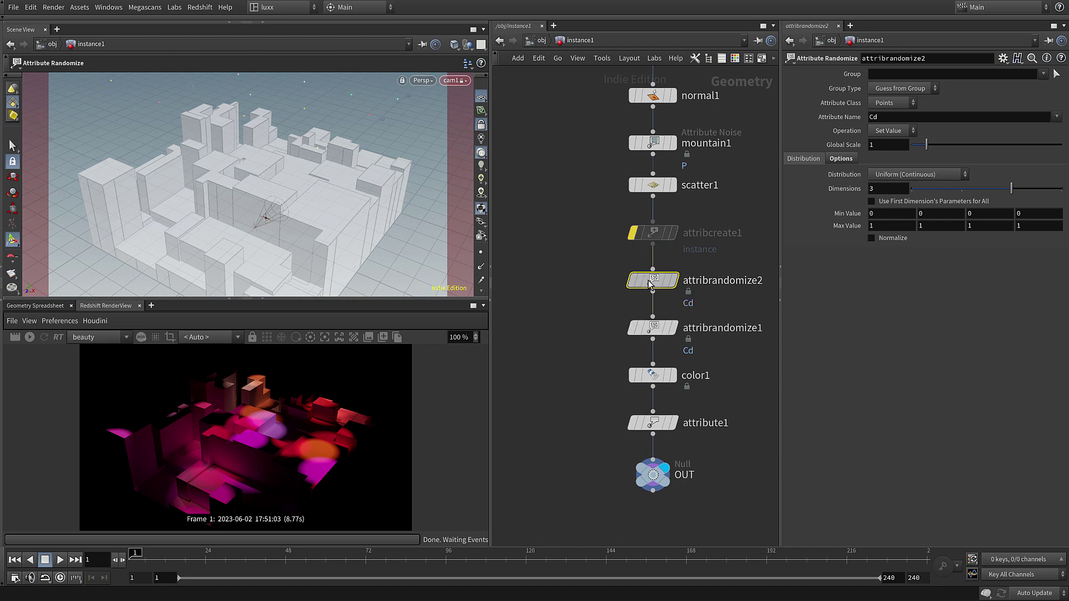
click(882, 117)
text(instance)
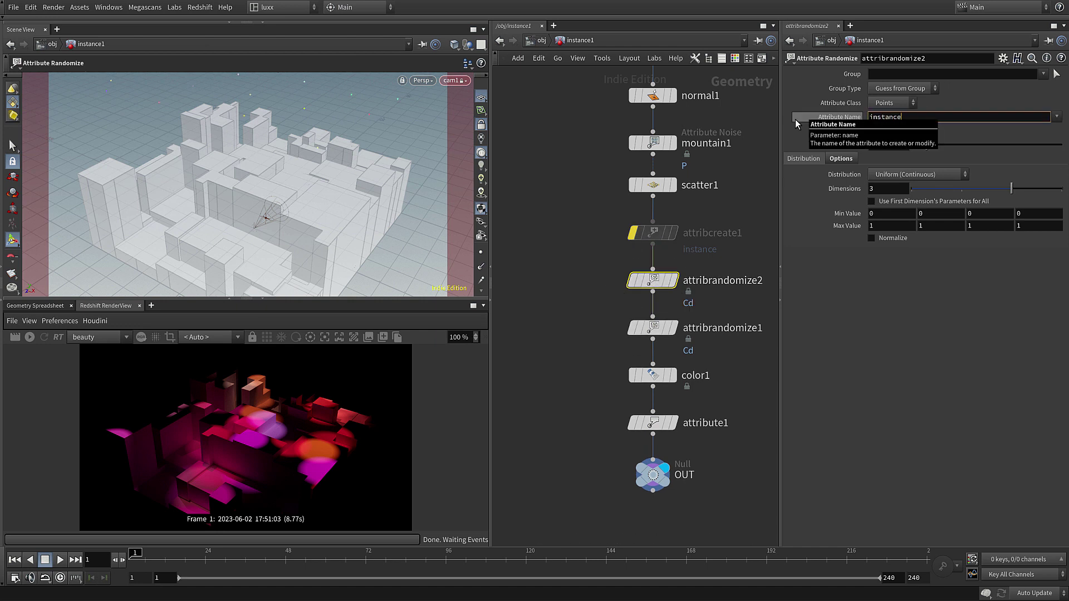
key(Return)
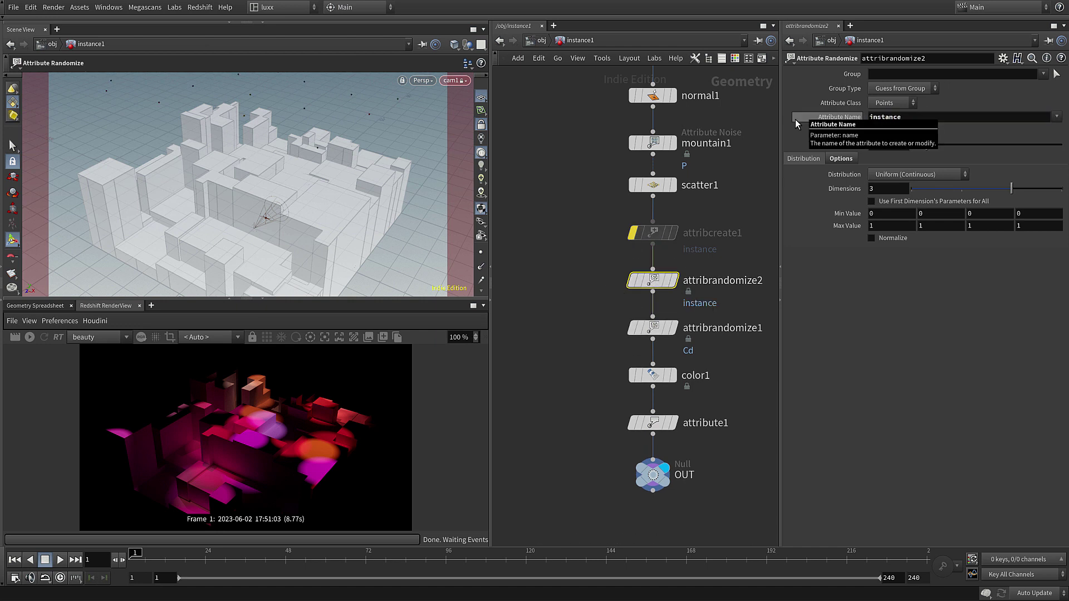
Set attribrandomize2's Distribution to Custom Discrete with Type String, and reduce its values to two
click(896, 174)
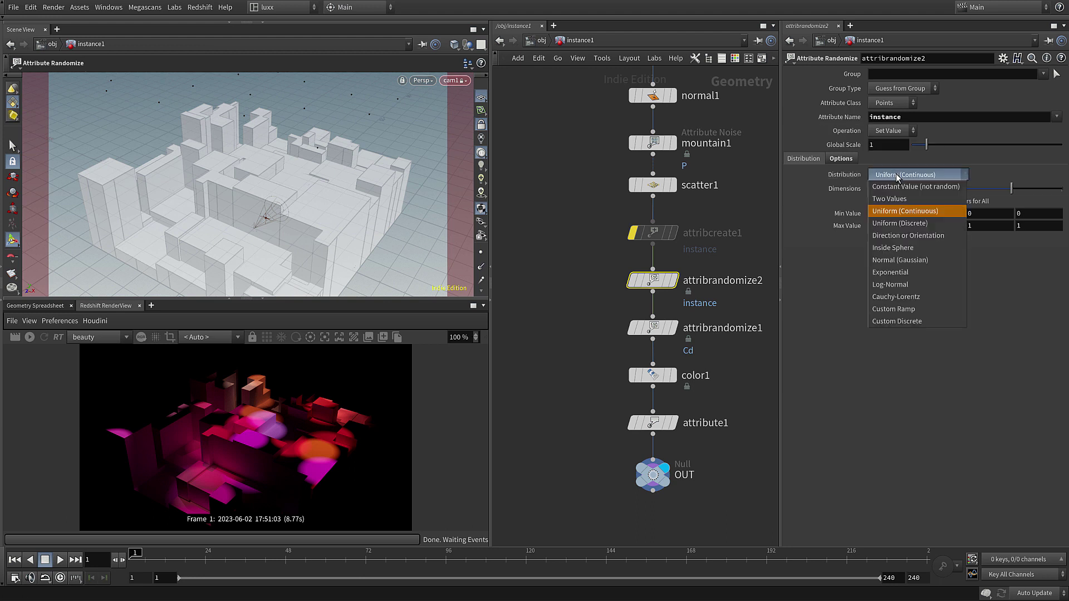
click(911, 322)
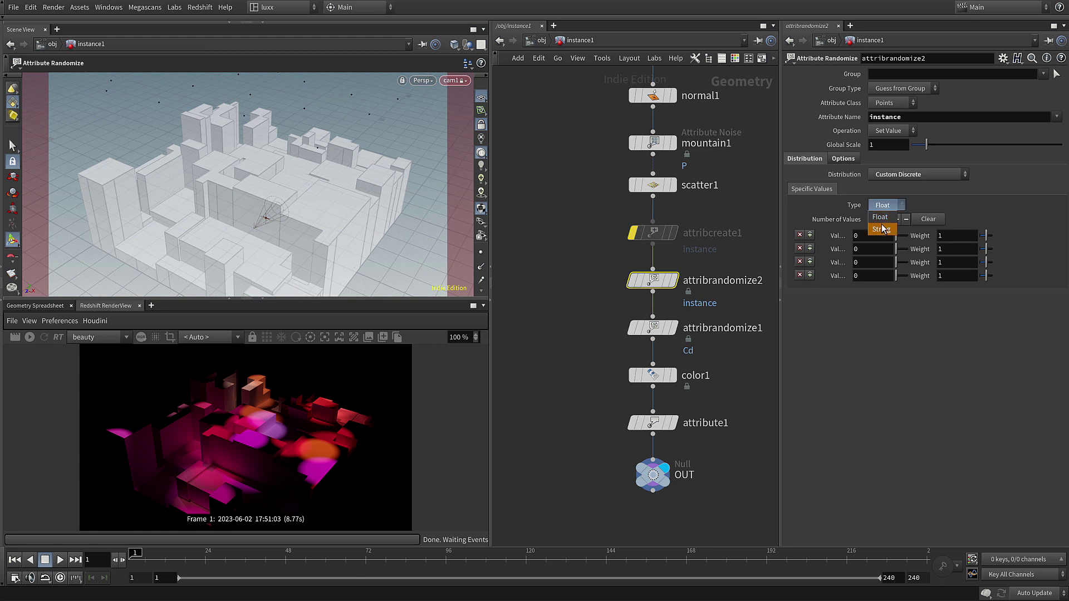
click(880, 230)
click(800, 262)
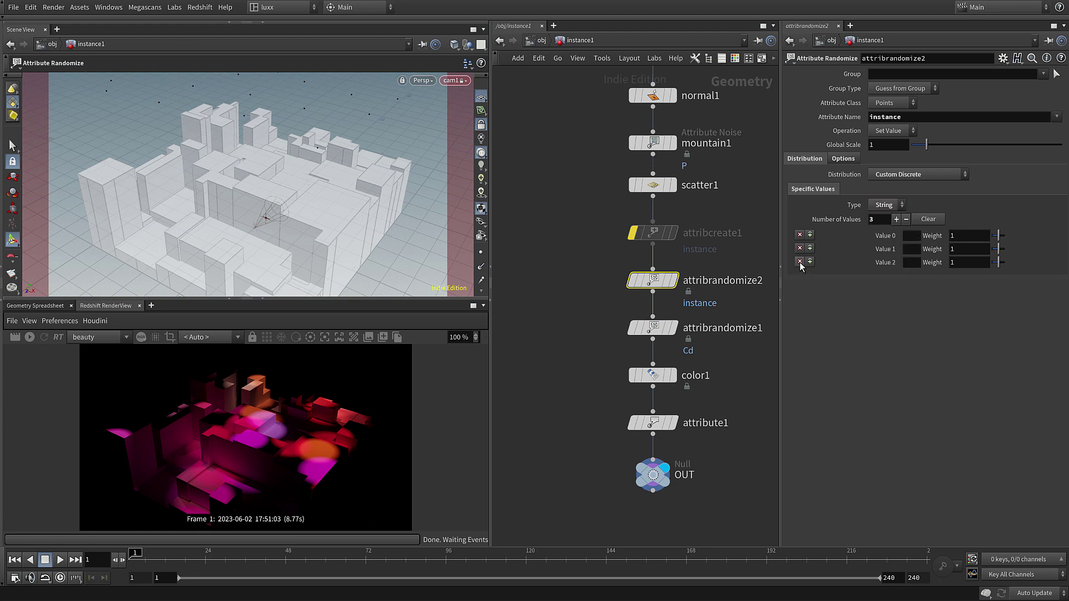
click(800, 263)
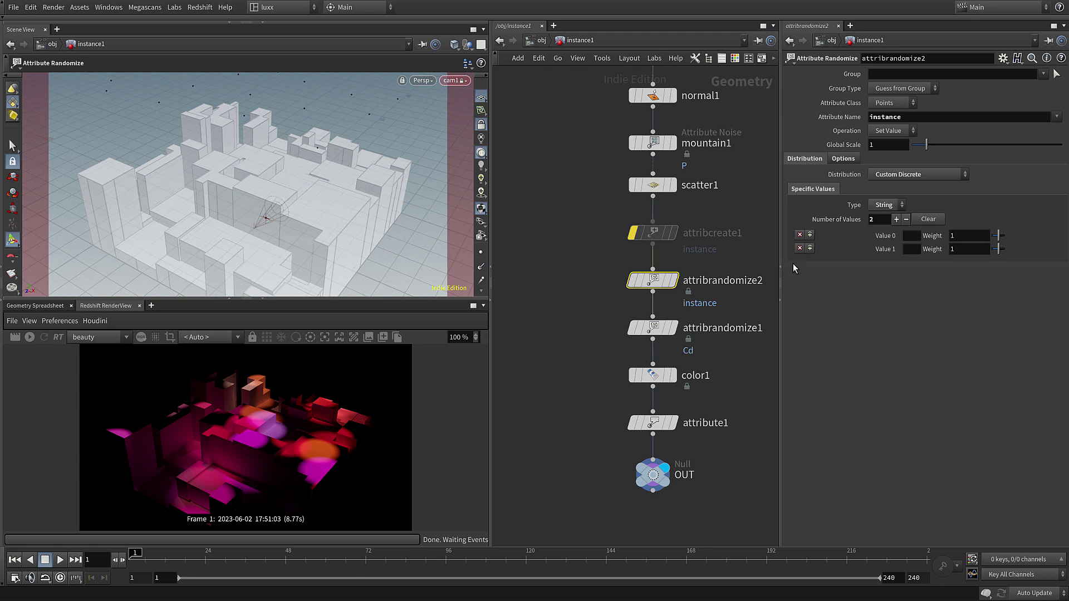
Set attribrandomize2's Value 0 and Value 1 to the object paths of rslight1 and rslight2
drag(780, 271, 750, 270)
click(881, 237)
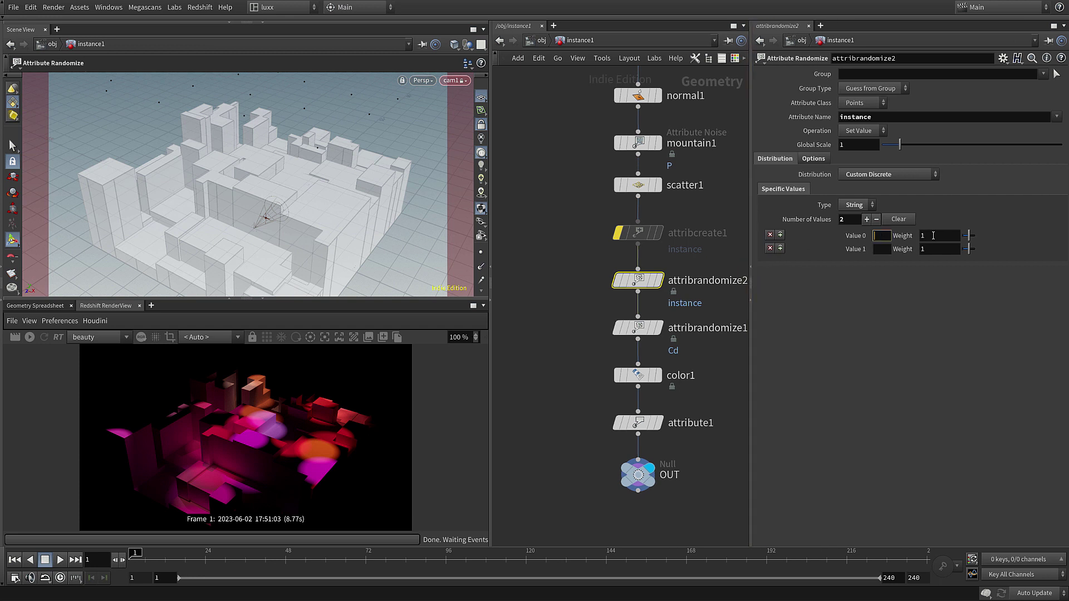
text(/obj)
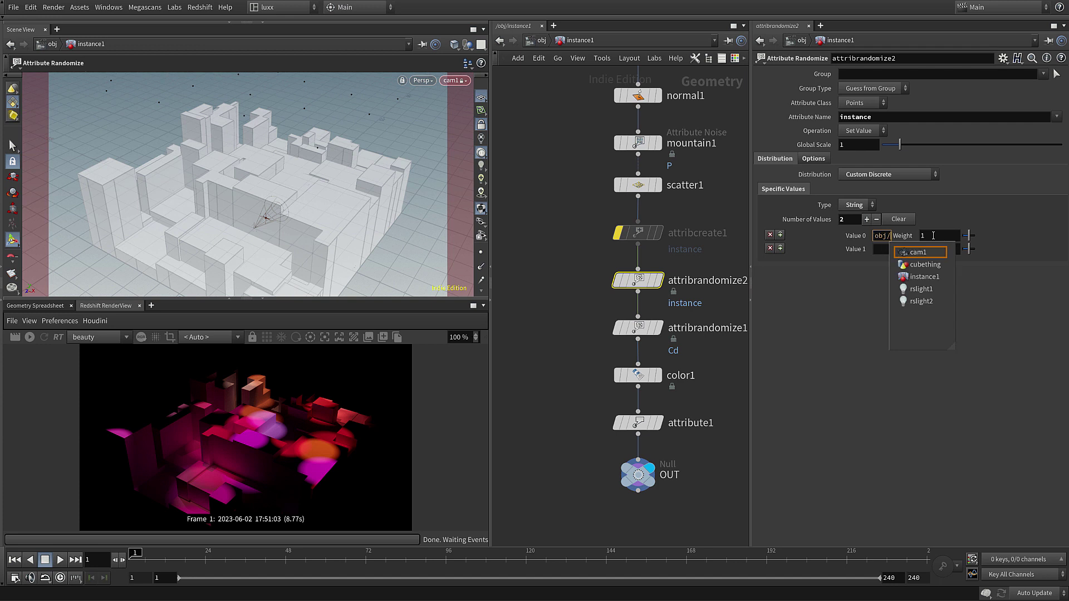
click(921, 253)
click(879, 252)
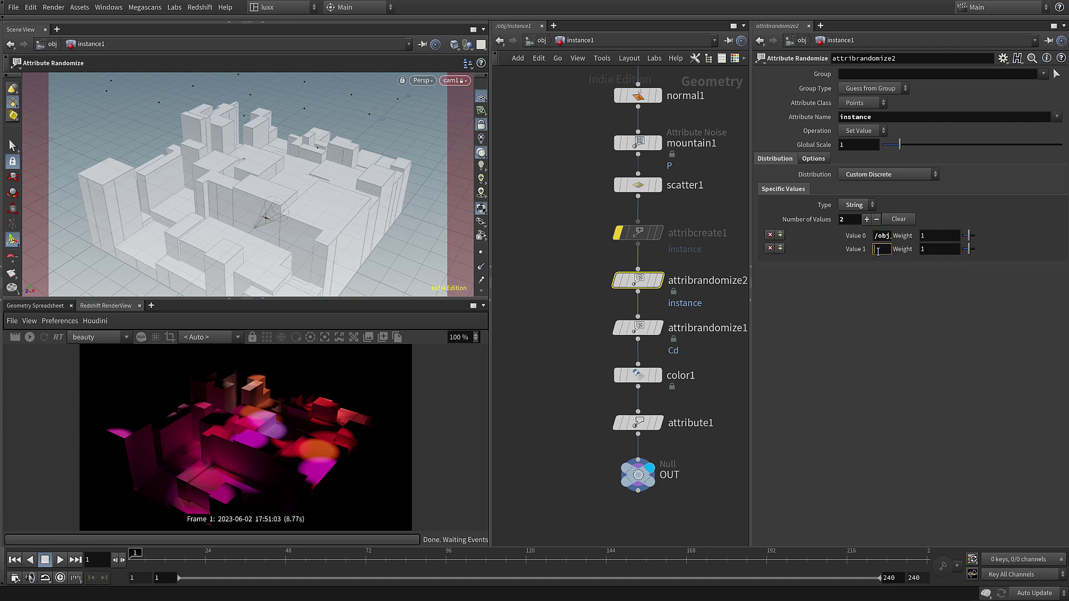
text(/obj)
text(/rs)
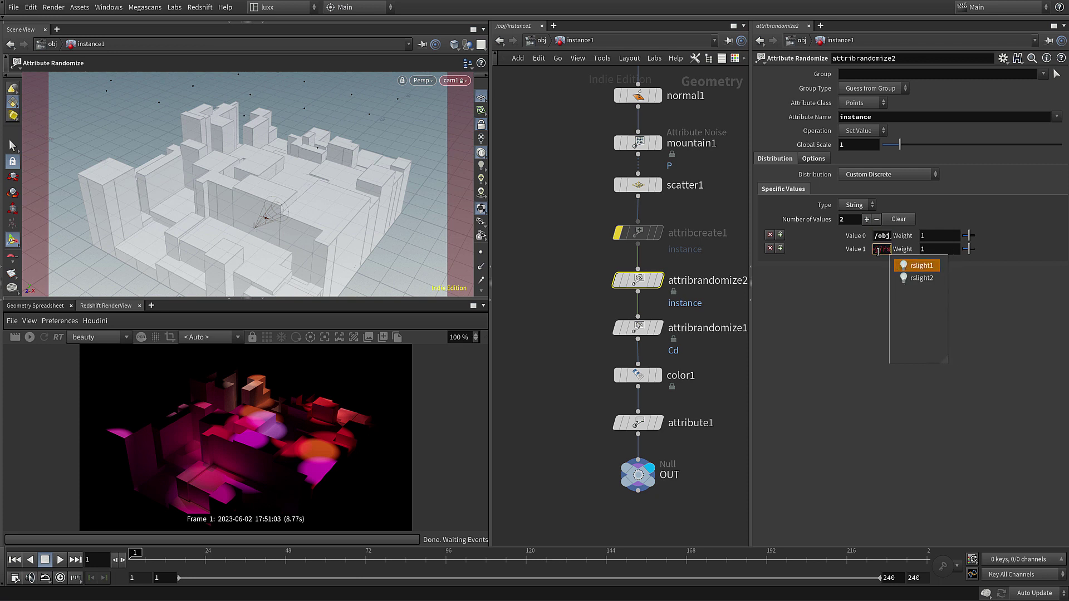
key(Return)
key(BackSpace)
key(BackSpace)
key(BackSpace)
text(ht2/)
key(Return)
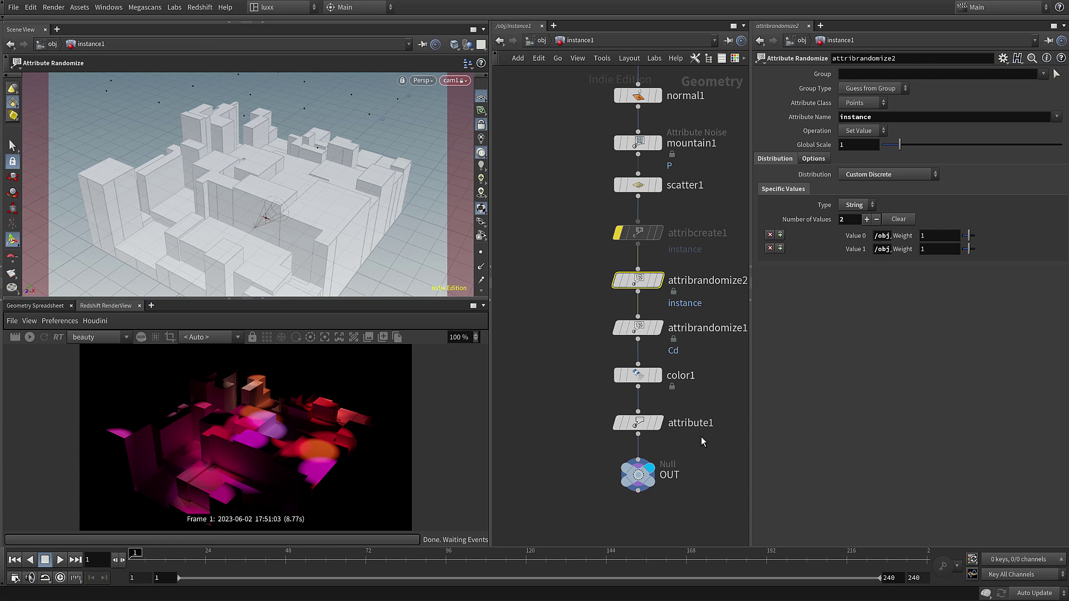
Return to object level and start the interactive render to preview the mixed light instances
click(701, 461)
key(u)
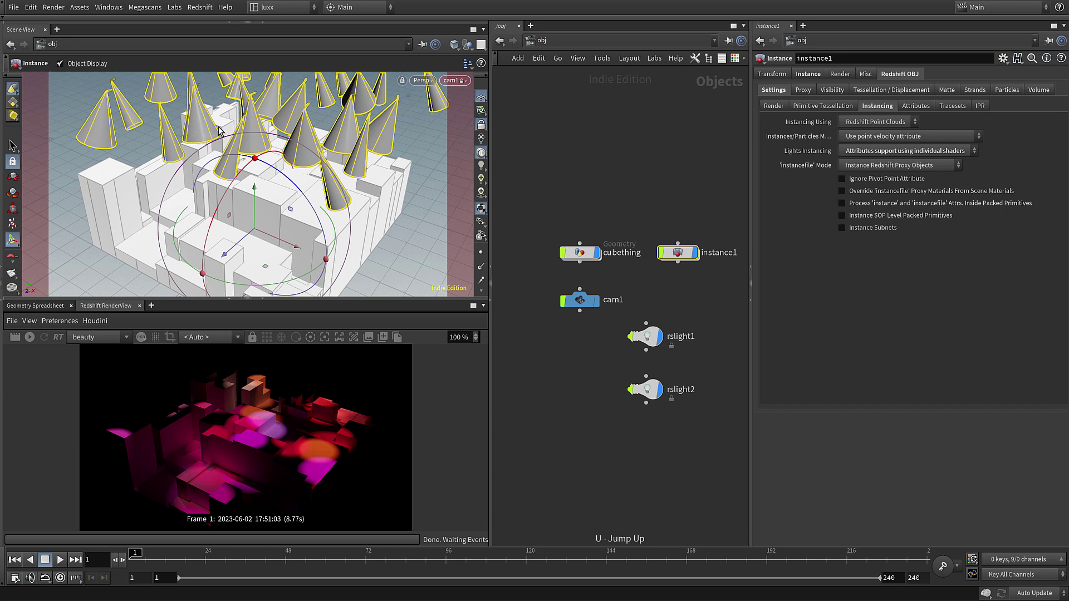
click(30, 337)
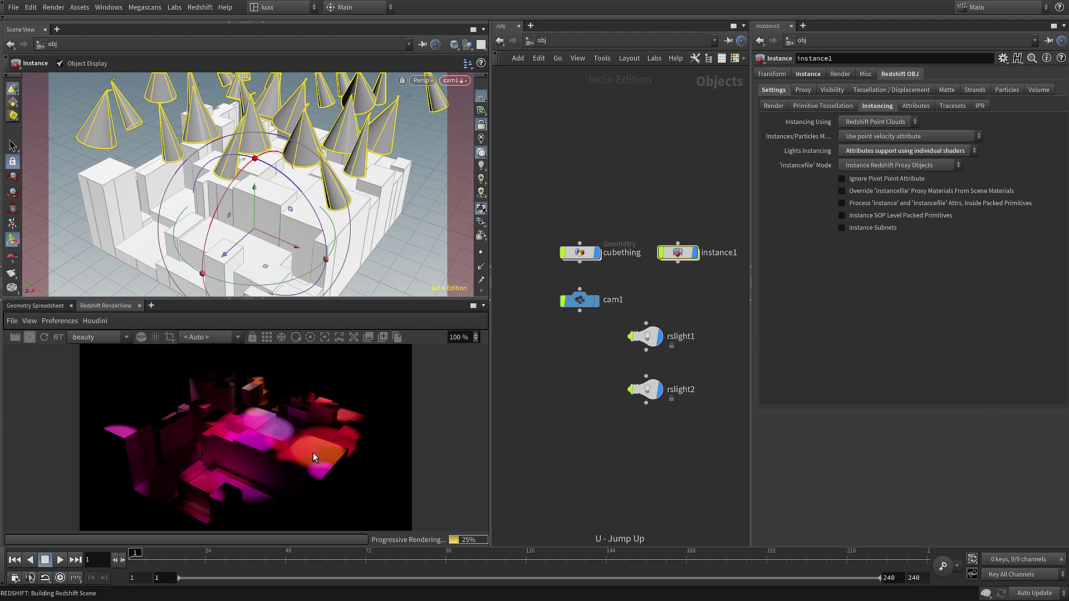
mouse_move(642, 388)
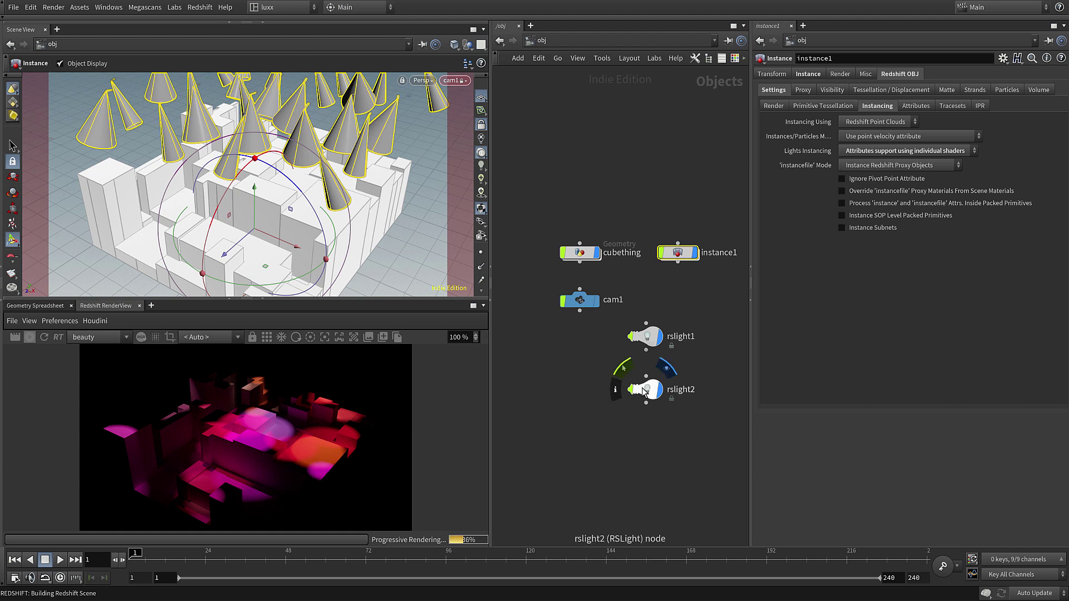